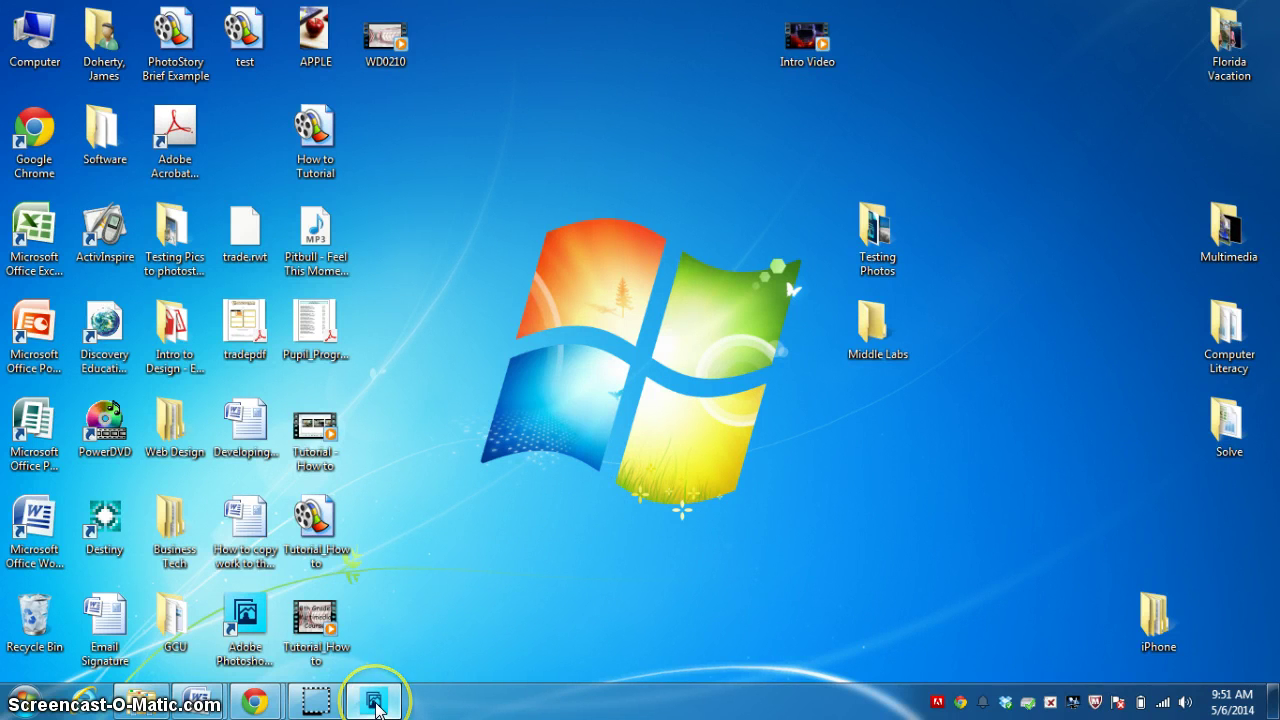
Restore the minimized Photoshop Elements 11 window from the Windows taskbar.
mouse_move(375, 705)
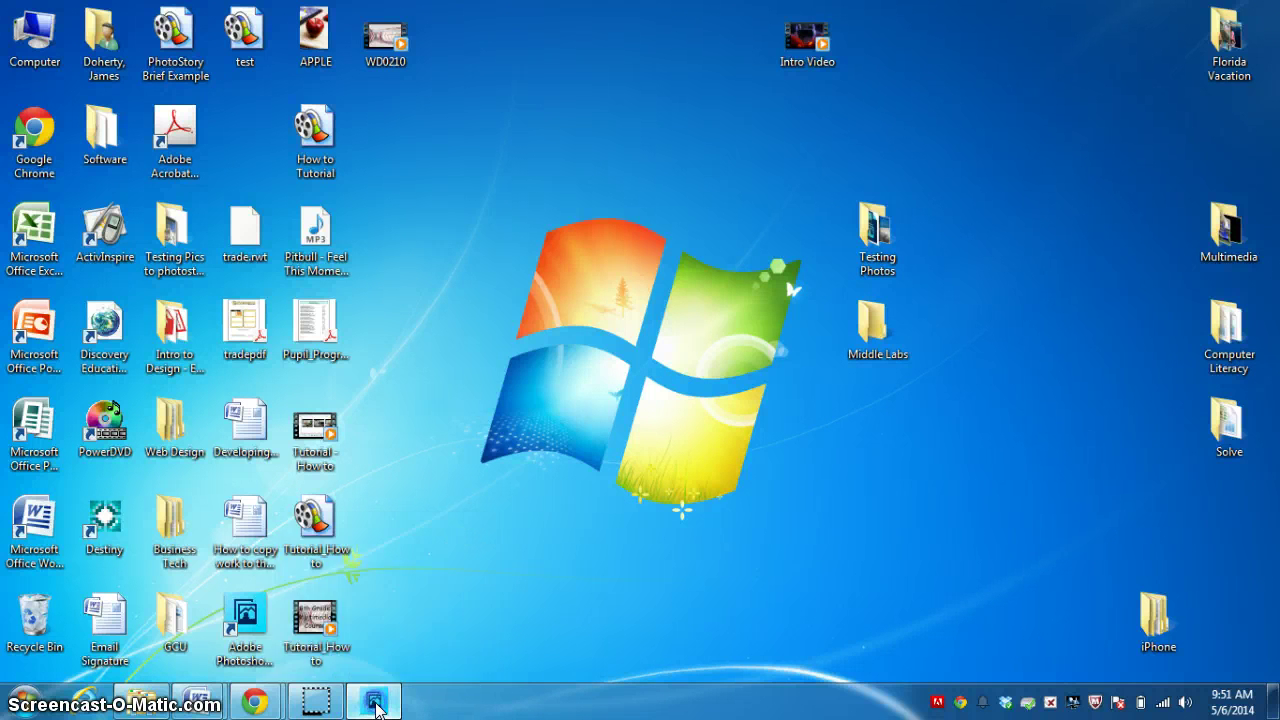
left_click(377, 707)
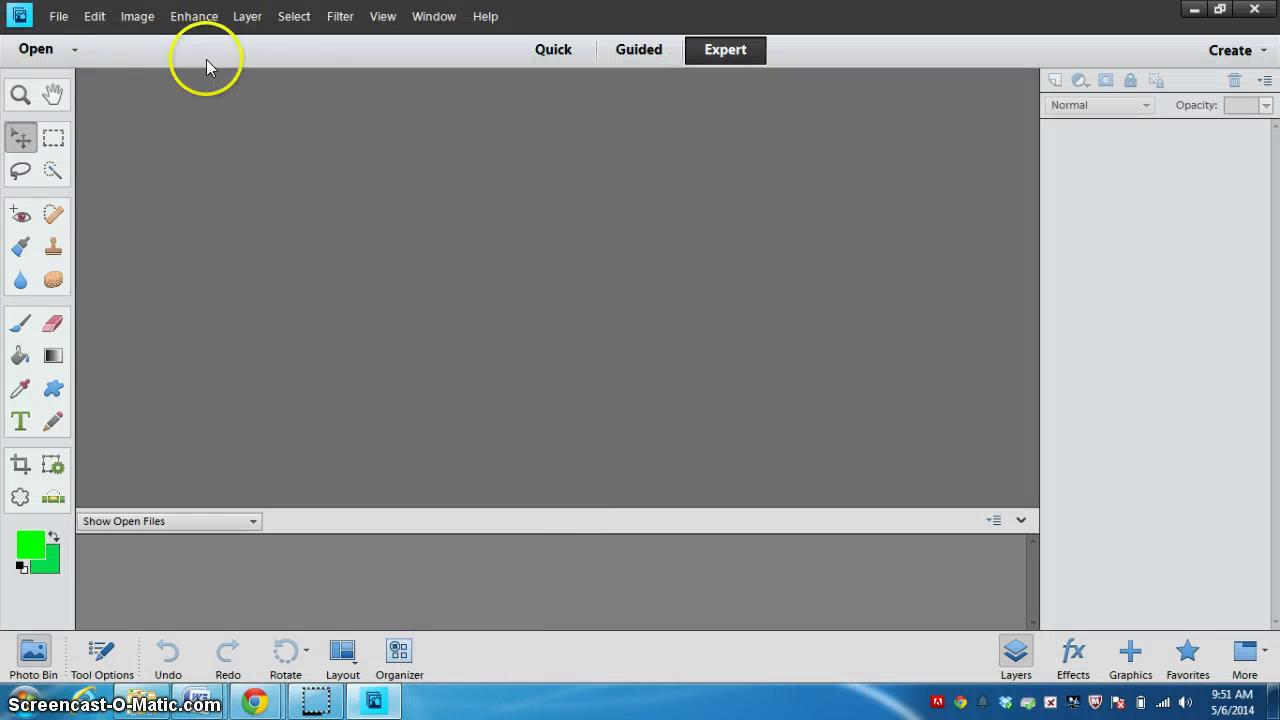
Open IMG_1871.JPG from the Testing Photos folder with File > Open.
left_click(57, 16)
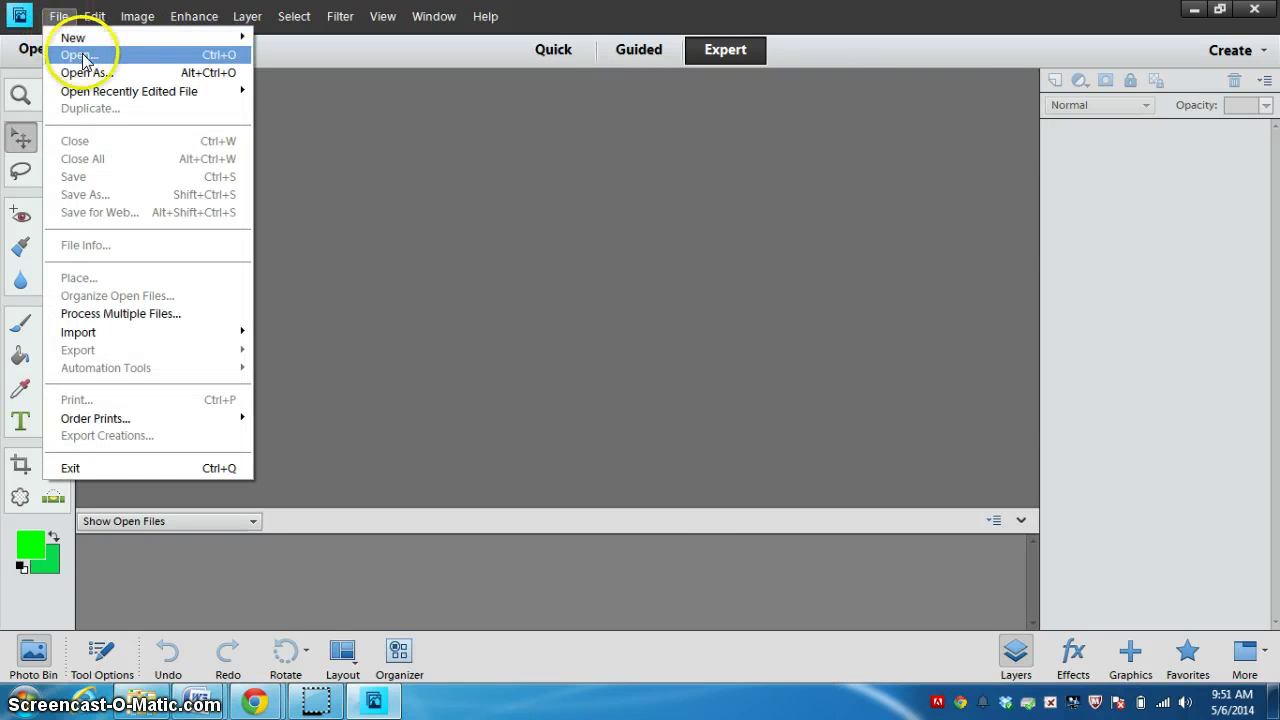
left_click(84, 57)
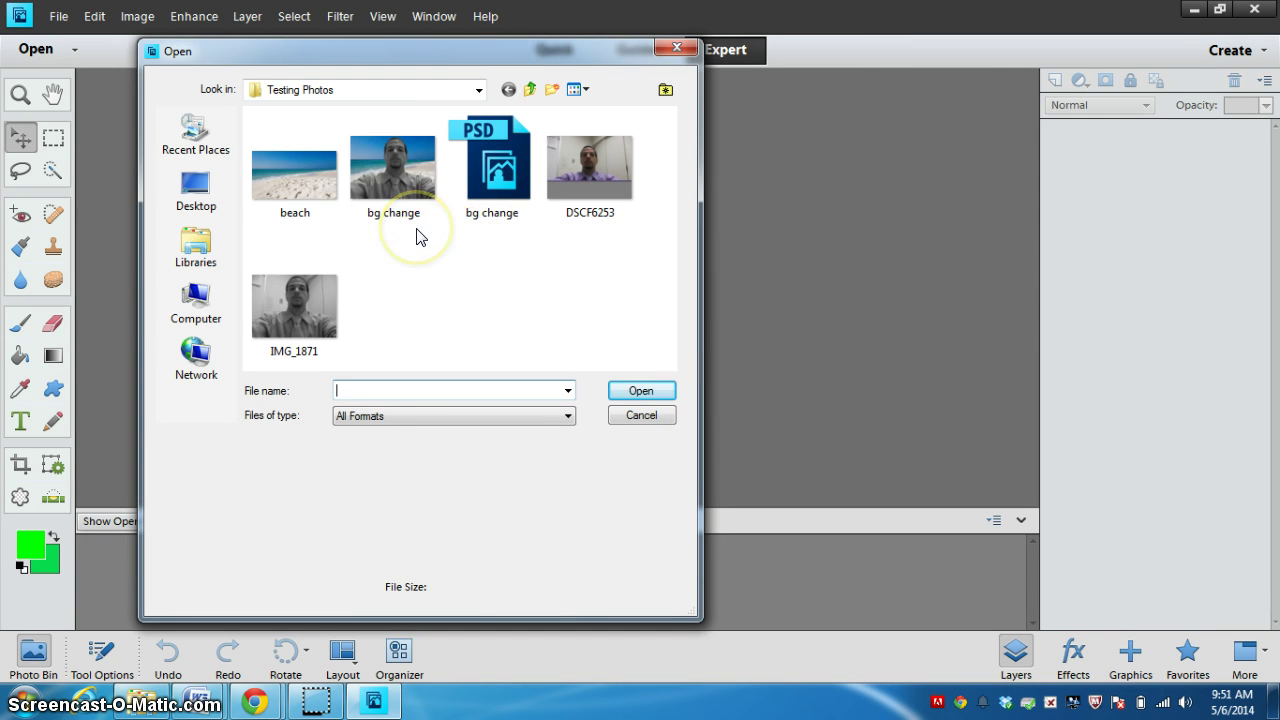
double_click(303, 305)
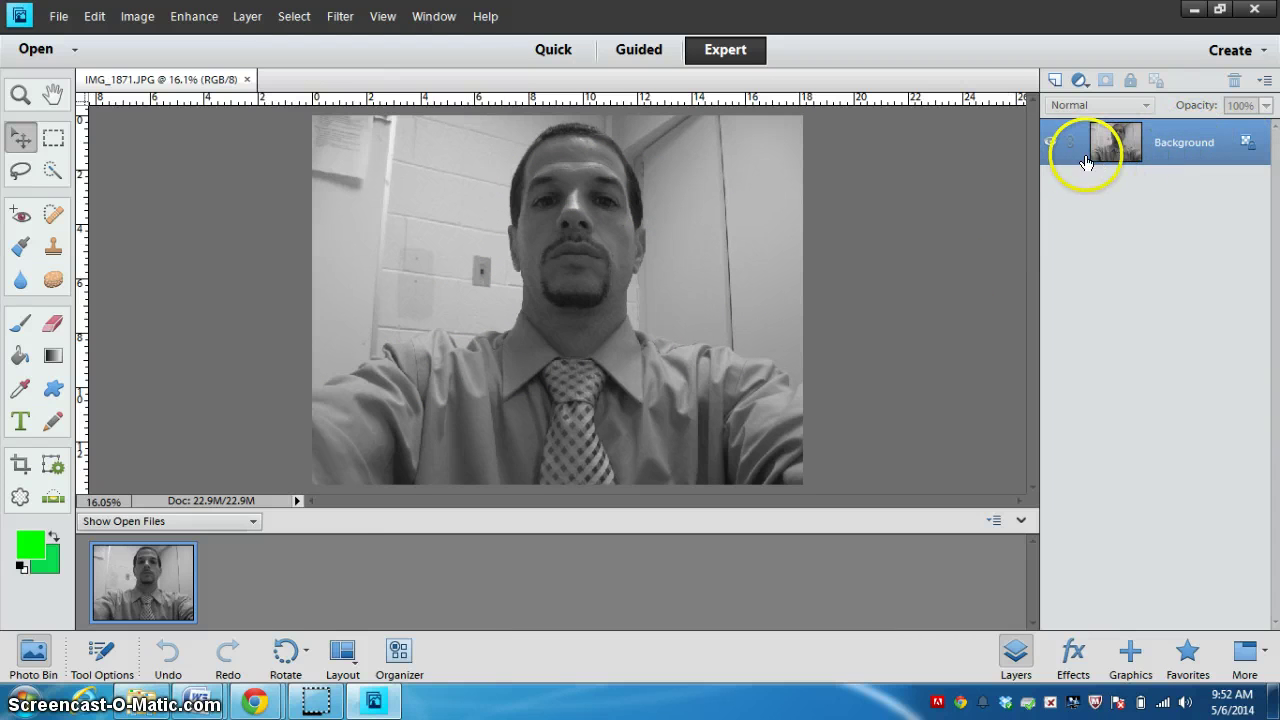
Duplicate the Background layer as 'Background copy' above the original.
right_click(1165, 148)
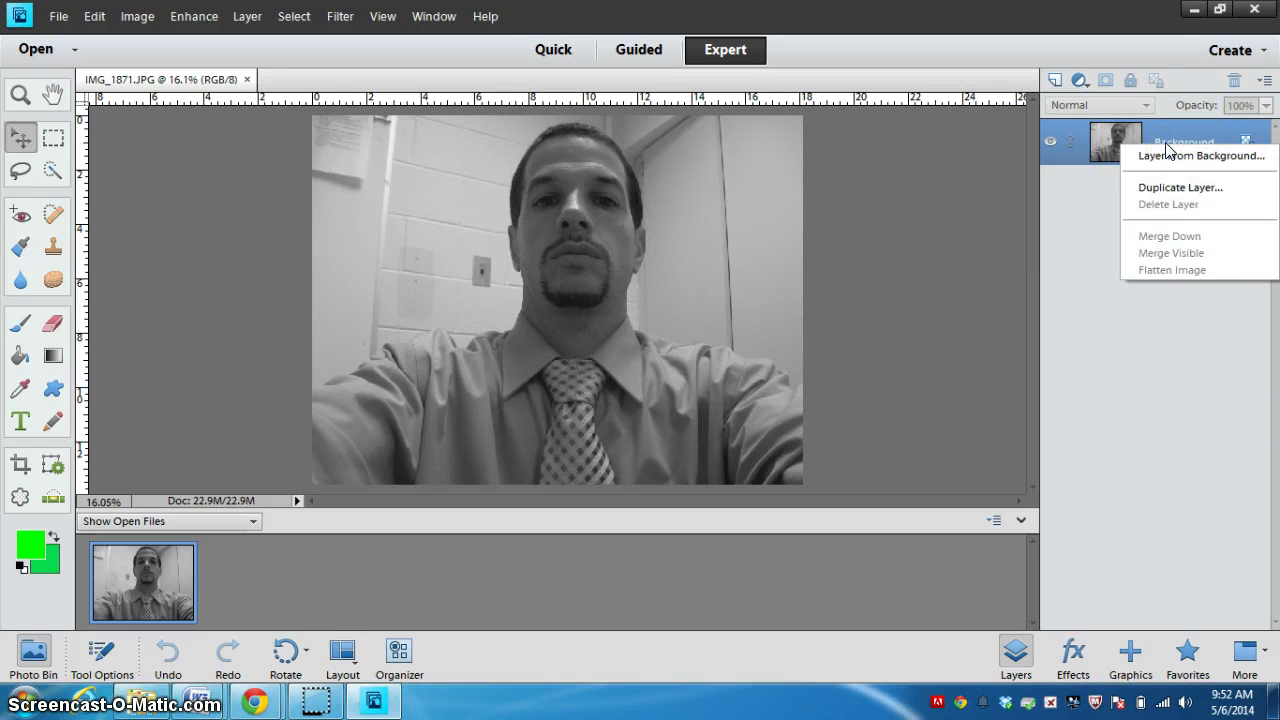
left_click(1178, 188)
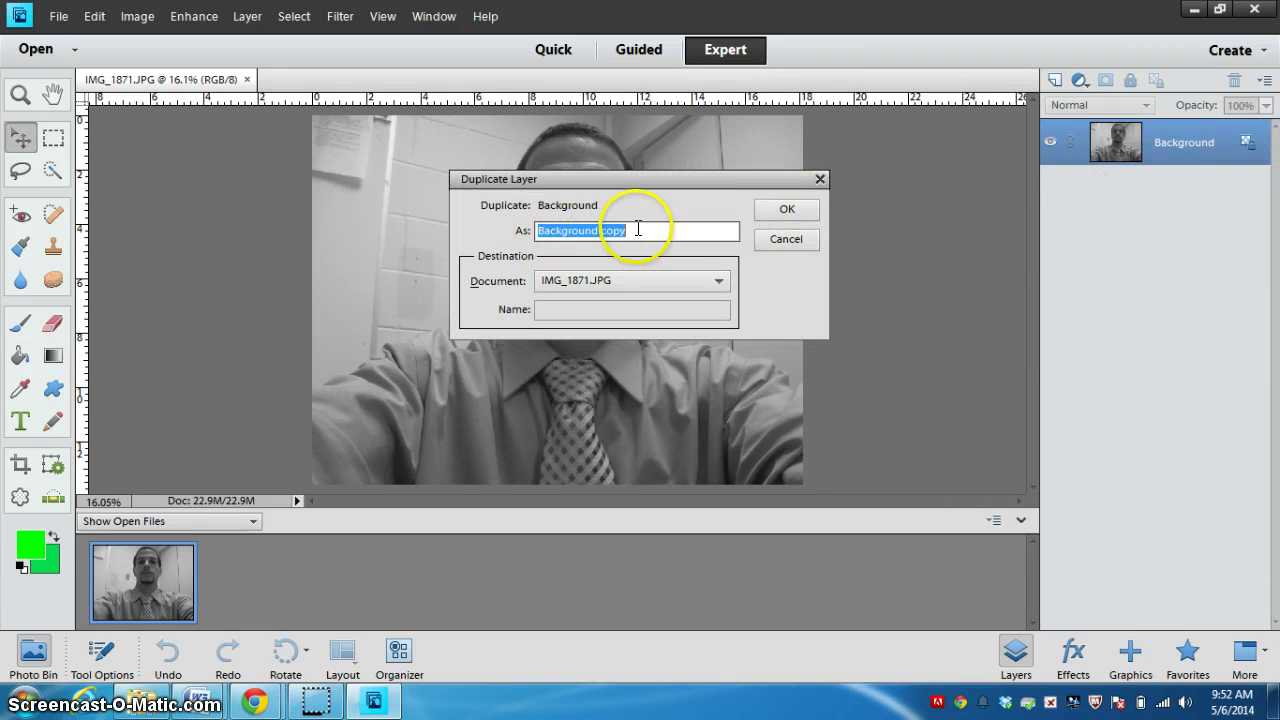
left_click(802, 210)
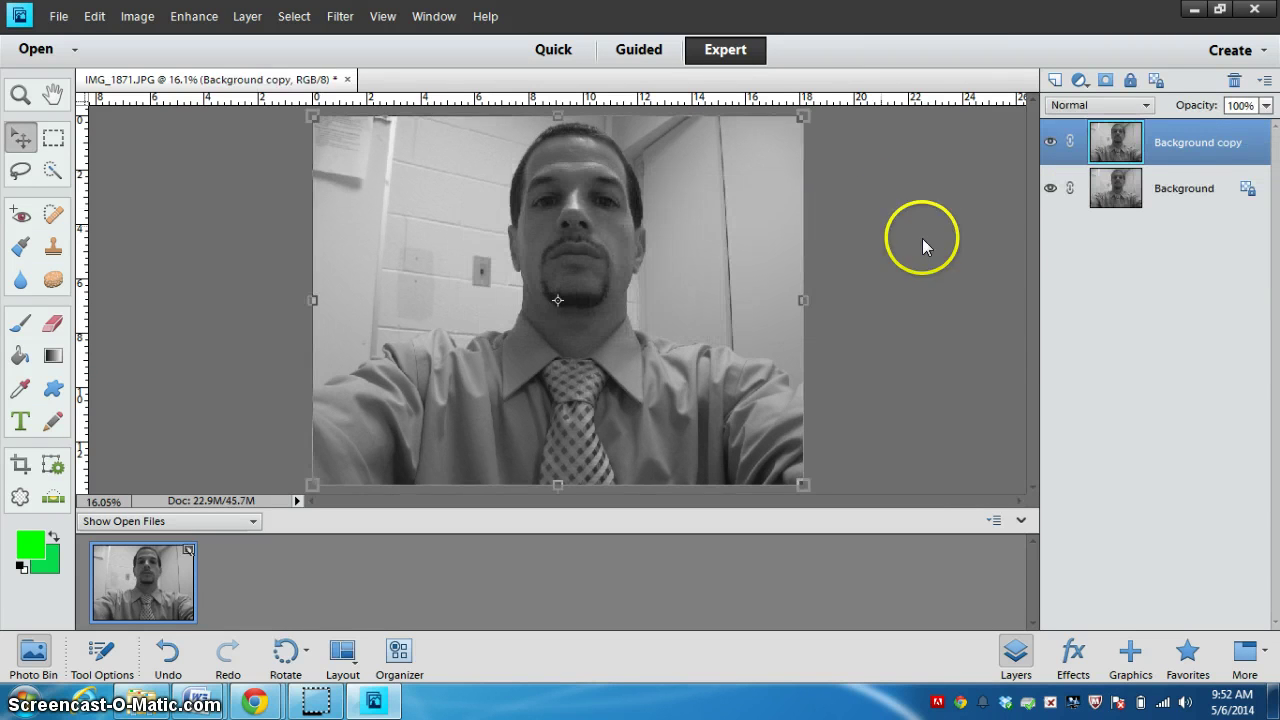
left_click(1148, 195)
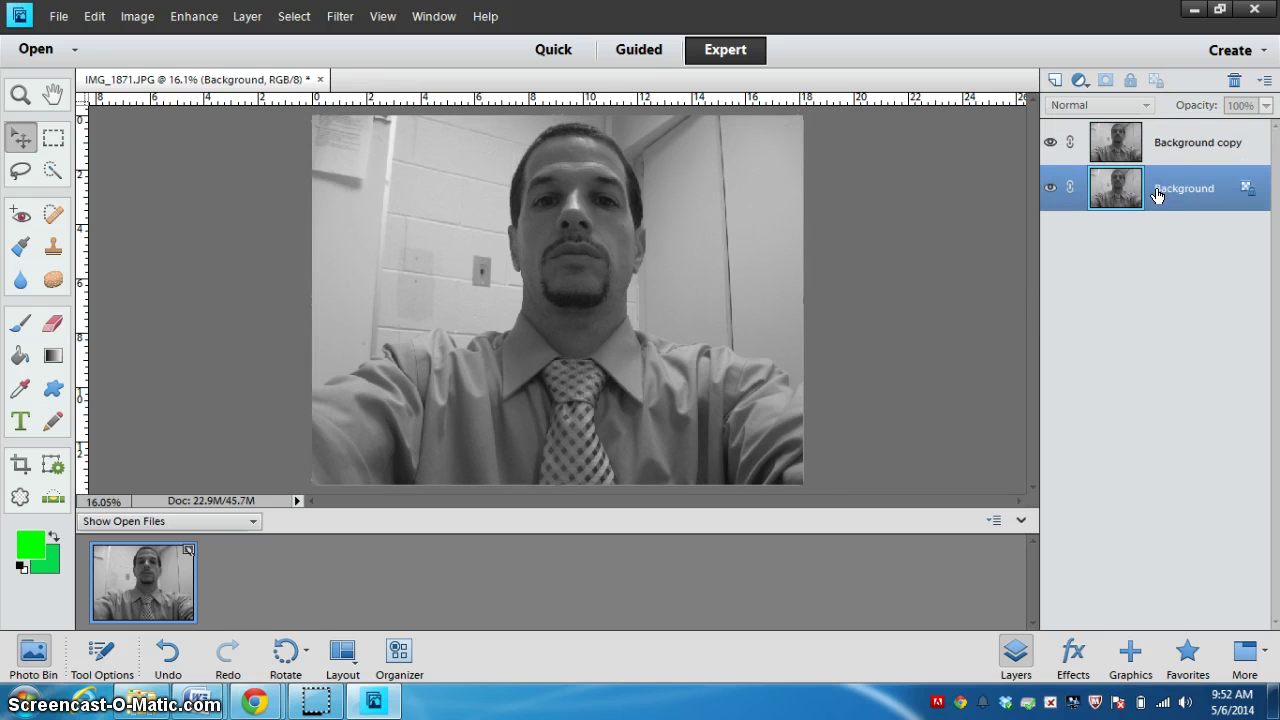
left_click(1160, 190)
Select Background copy, collapse the Photo Bin, and pick the Quick Selection Tool, adjusting its brush size.
left_click(1160, 147)
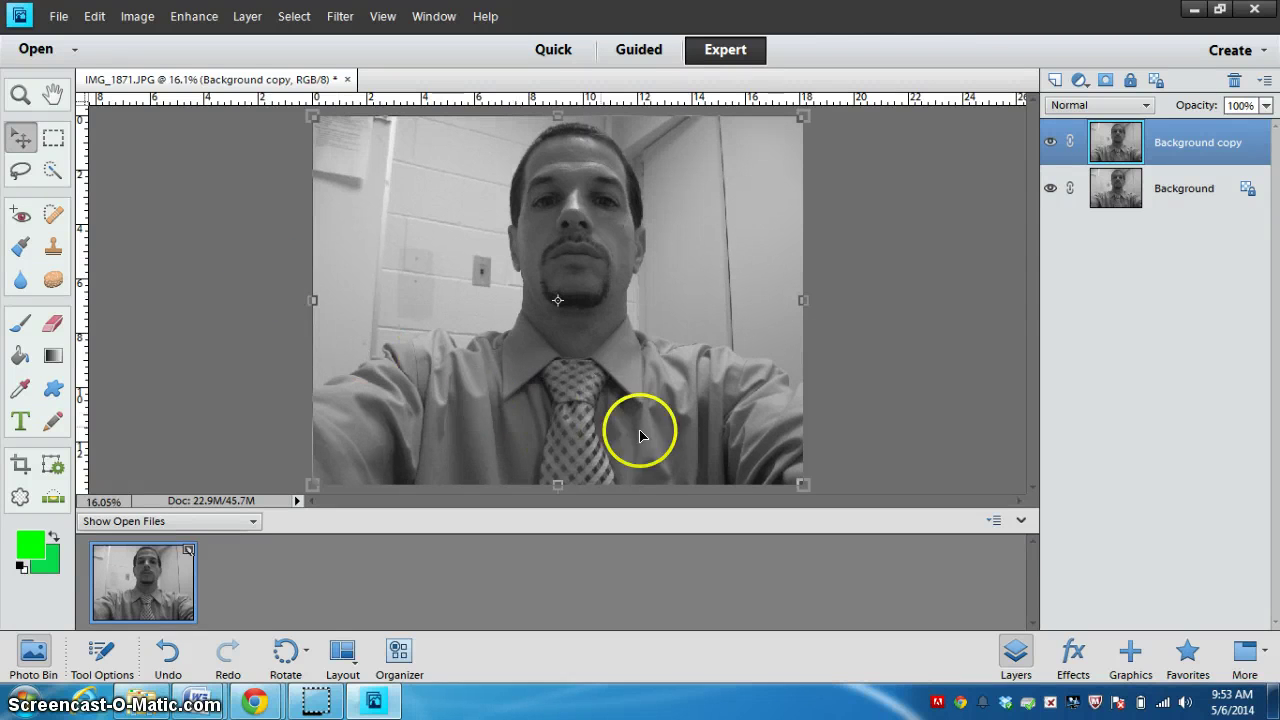
left_click(1022, 521)
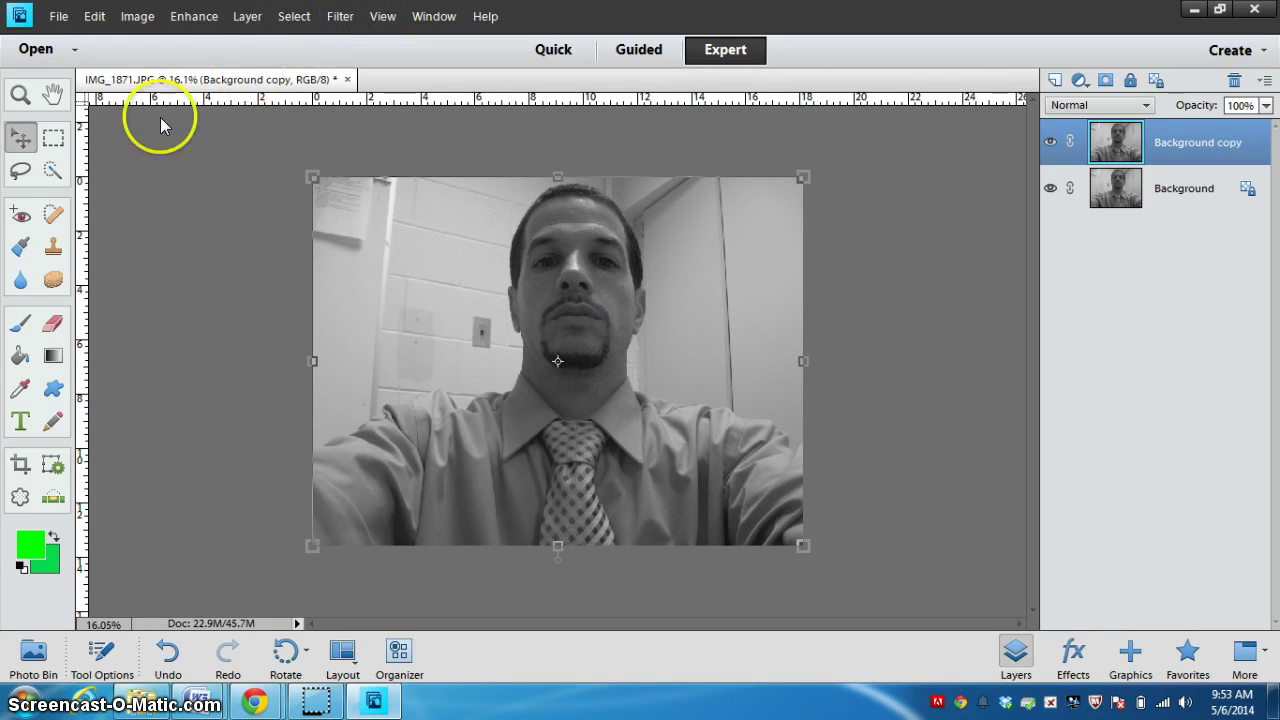
left_click(53, 170)
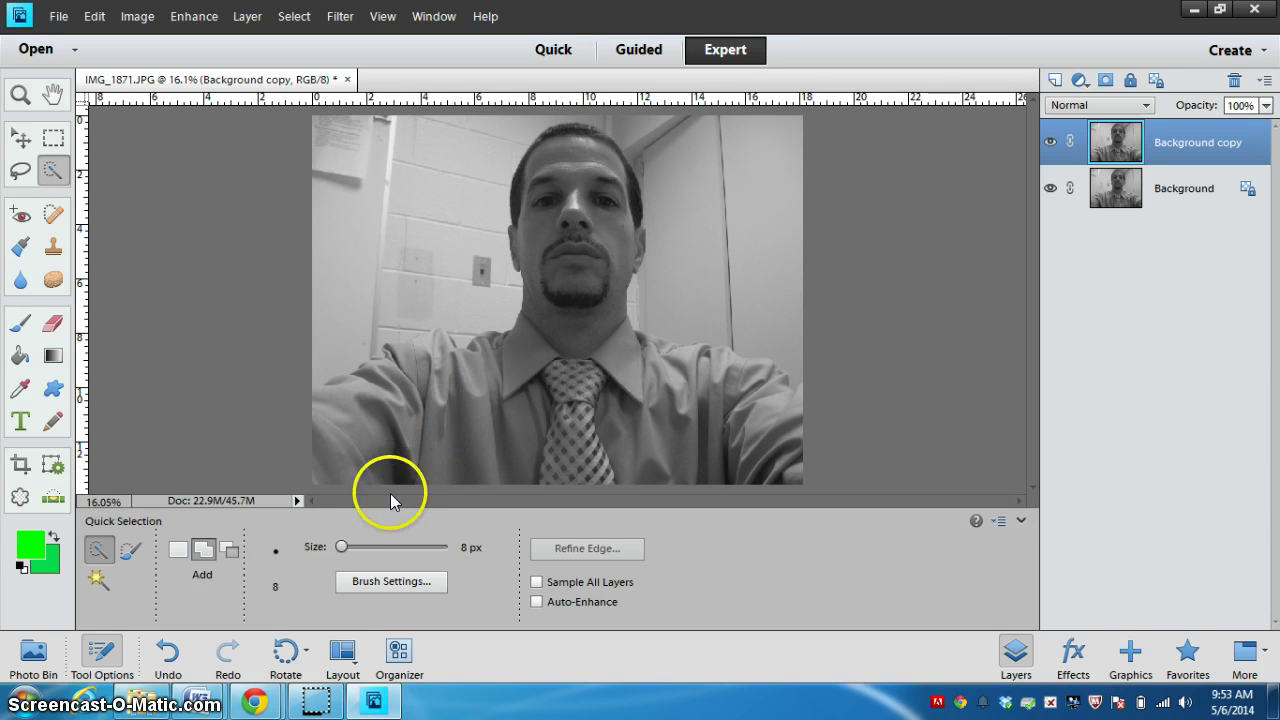
left_click_drag(341, 548, 346, 548)
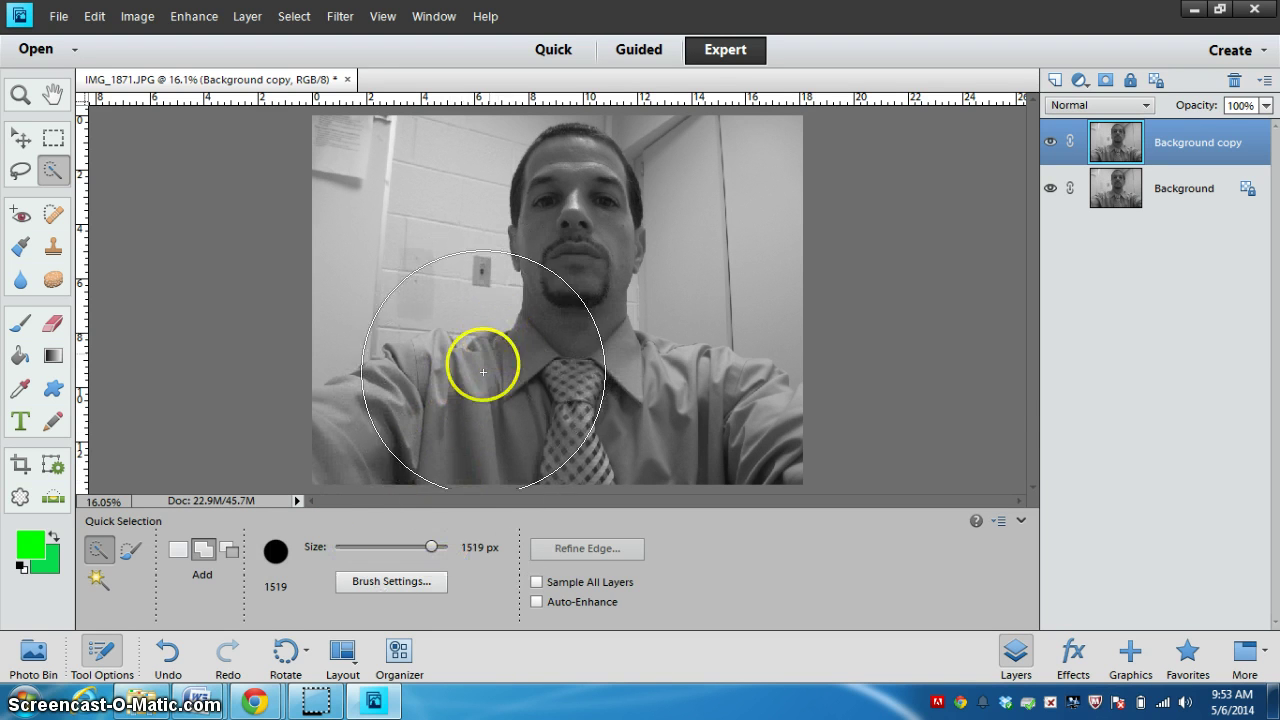
With a 22 px brush, paint the head, tie, shirt and shoulders into the selection.
left_click(431, 547)
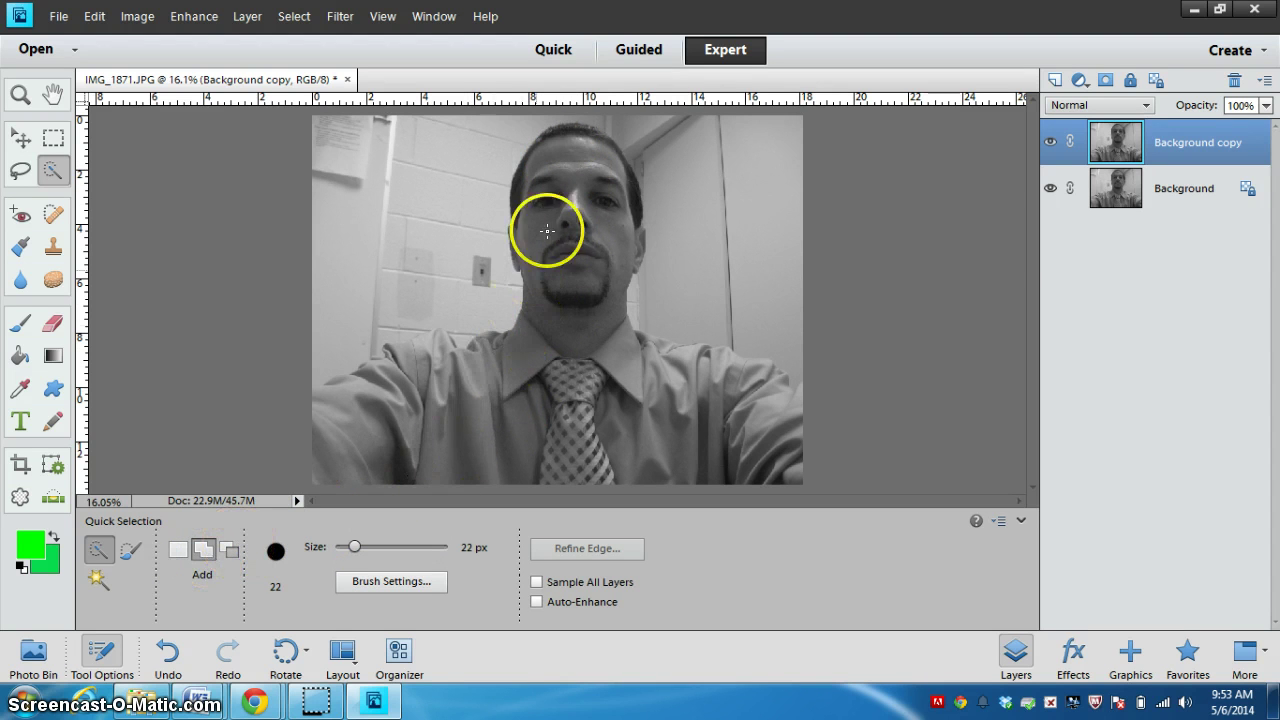
left_click(572, 133)
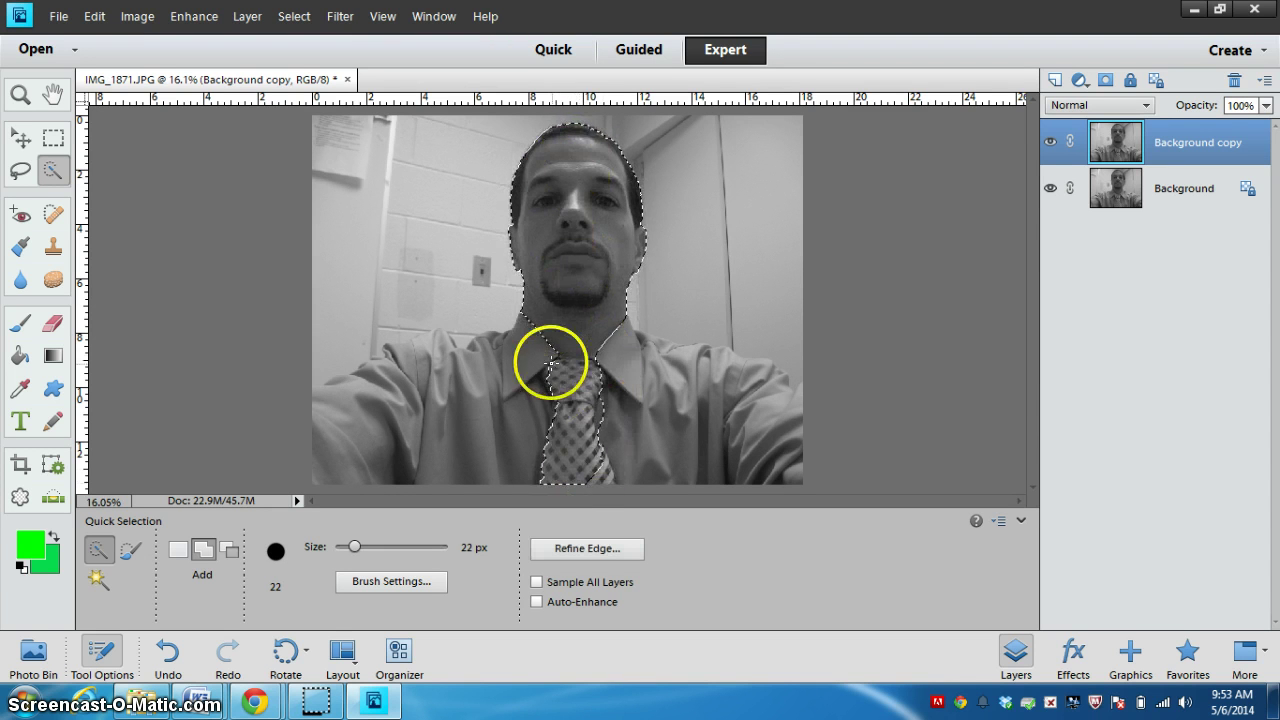
left_click(553, 420)
left_click_drag(553, 420, 367, 438)
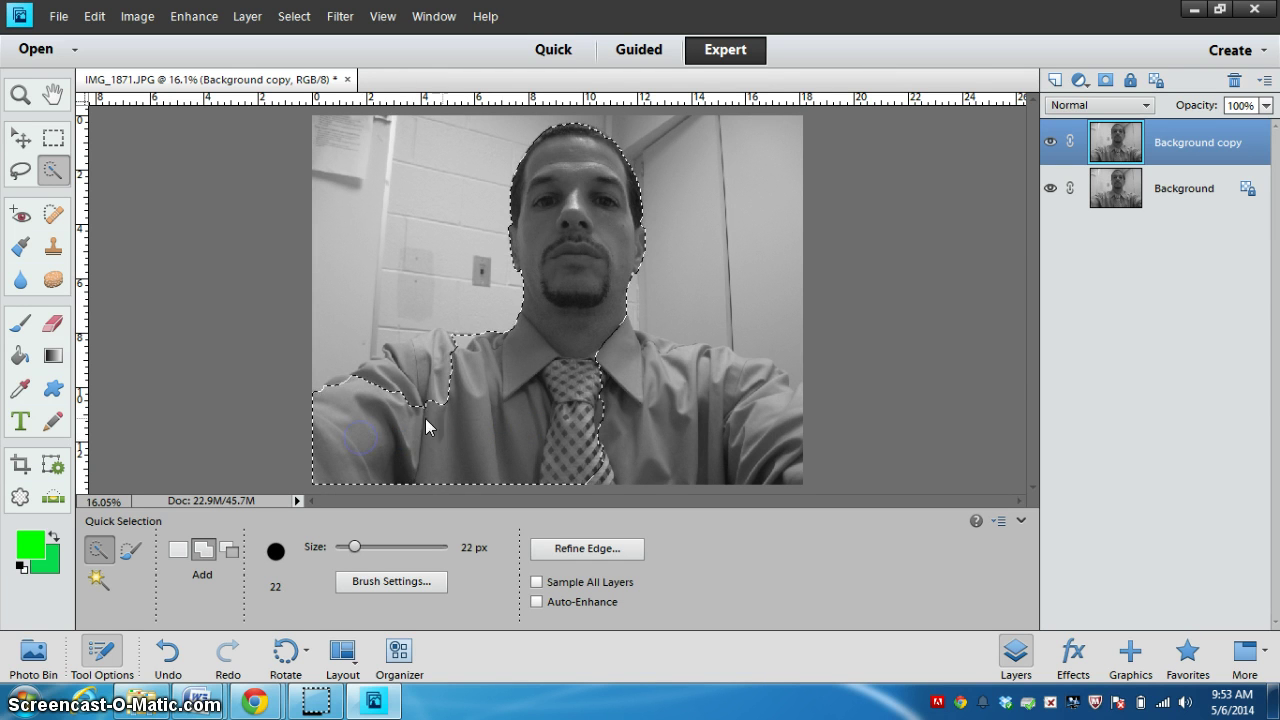
left_click_drag(428, 384, 444, 404)
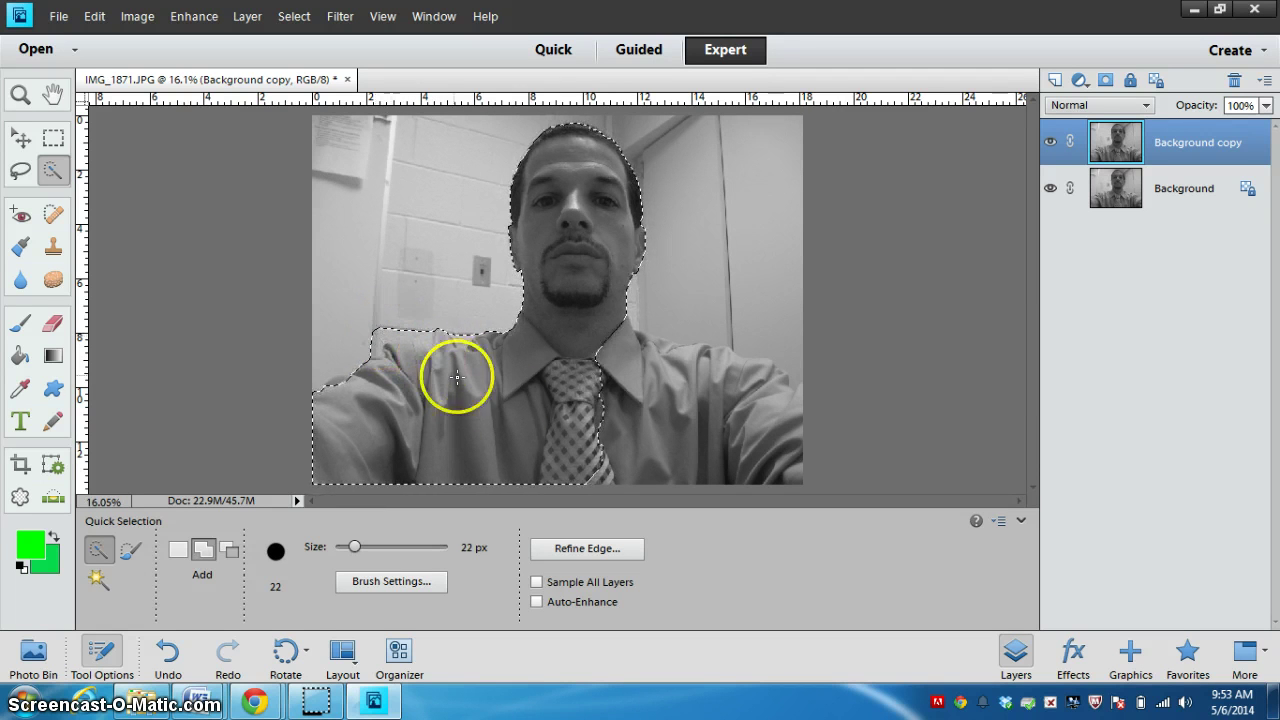
mouse_move(580, 411)
left_mouse_down()
mouse_move(770, 431)
mouse_move(739, 383)
left_mouse_up()
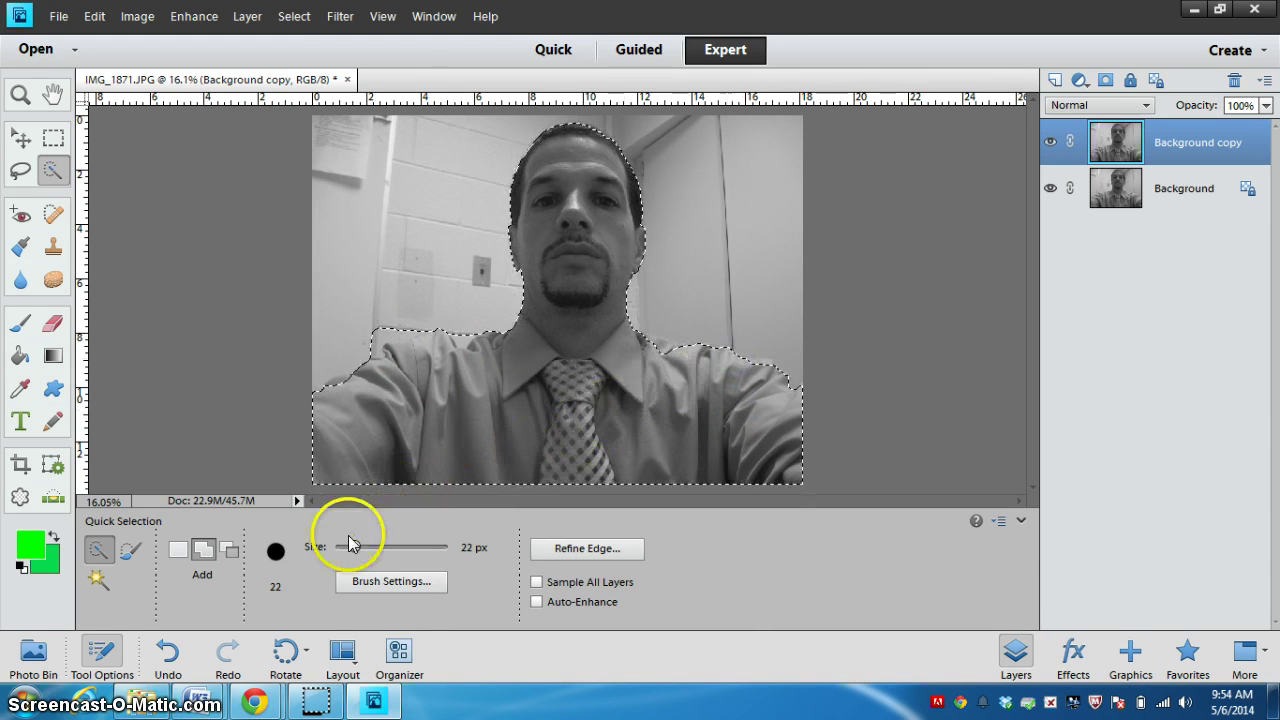
Subtract wall areas with a 7 px brush, then return to Add and undo the right-wall spill.
left_click(229, 556)
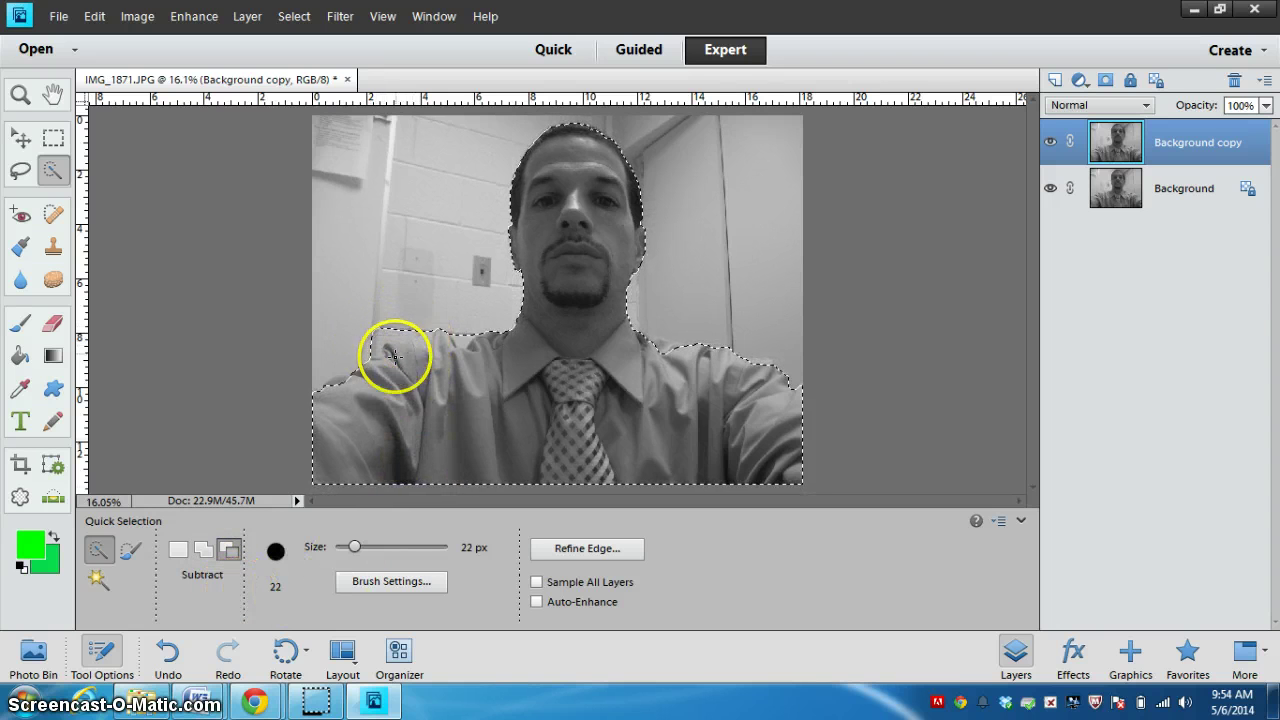
left_click_drag(357, 551, 341, 556)
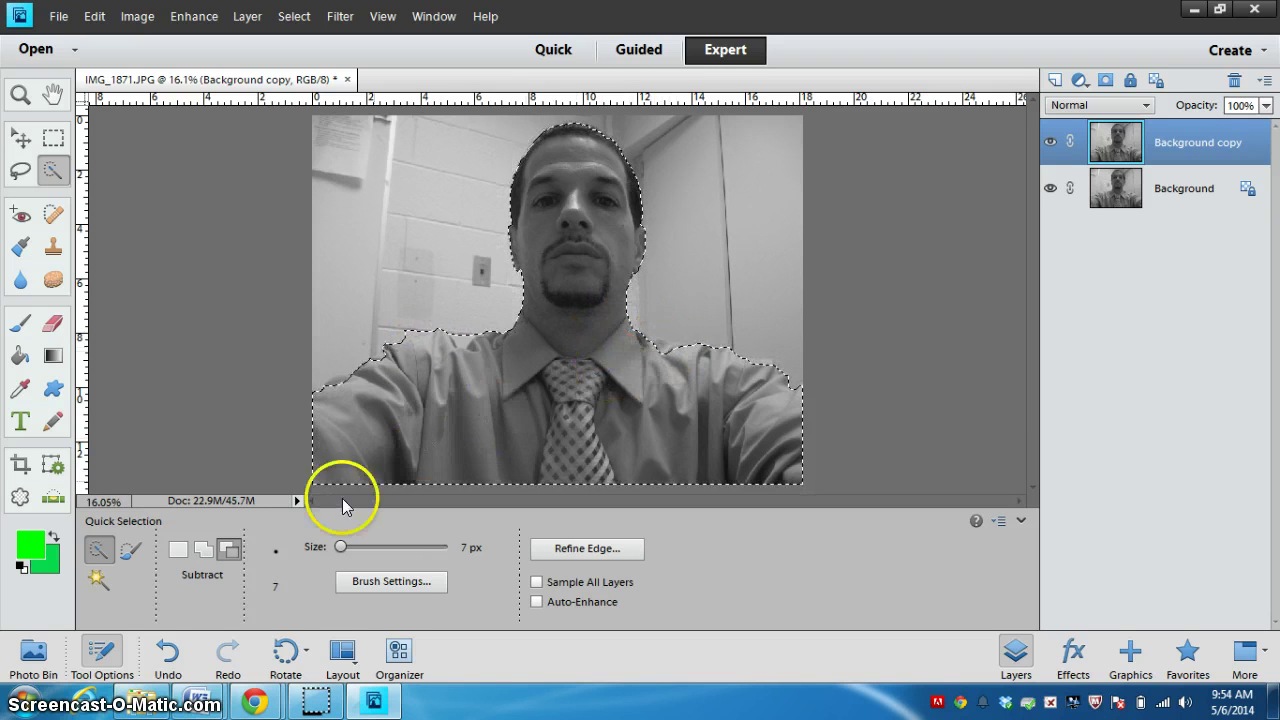
left_click(203, 549)
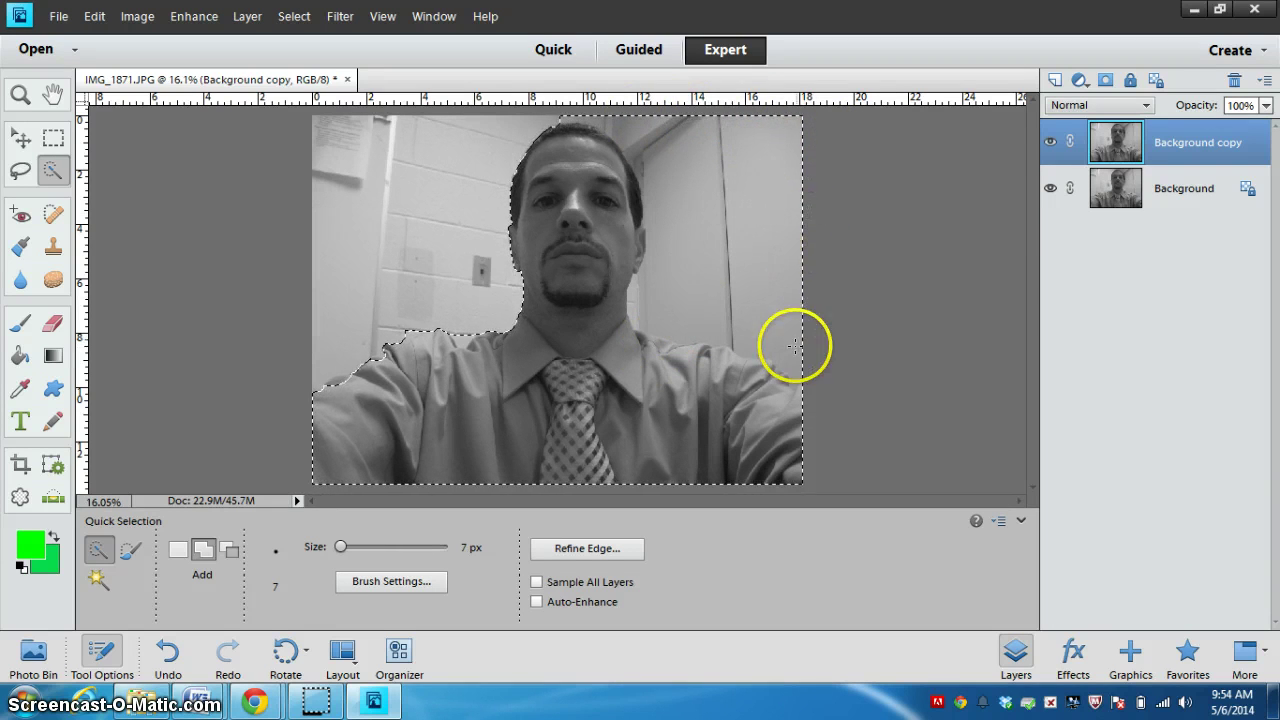
left_click(166, 652)
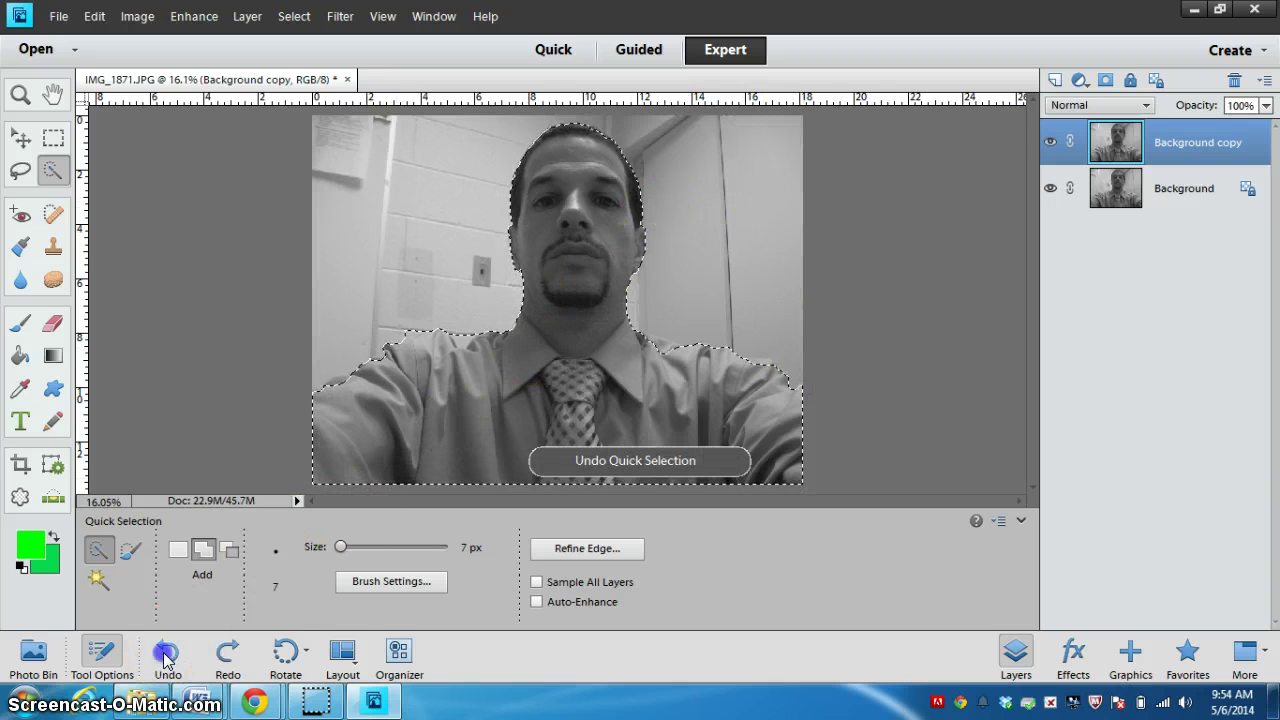
left_click(541, 514)
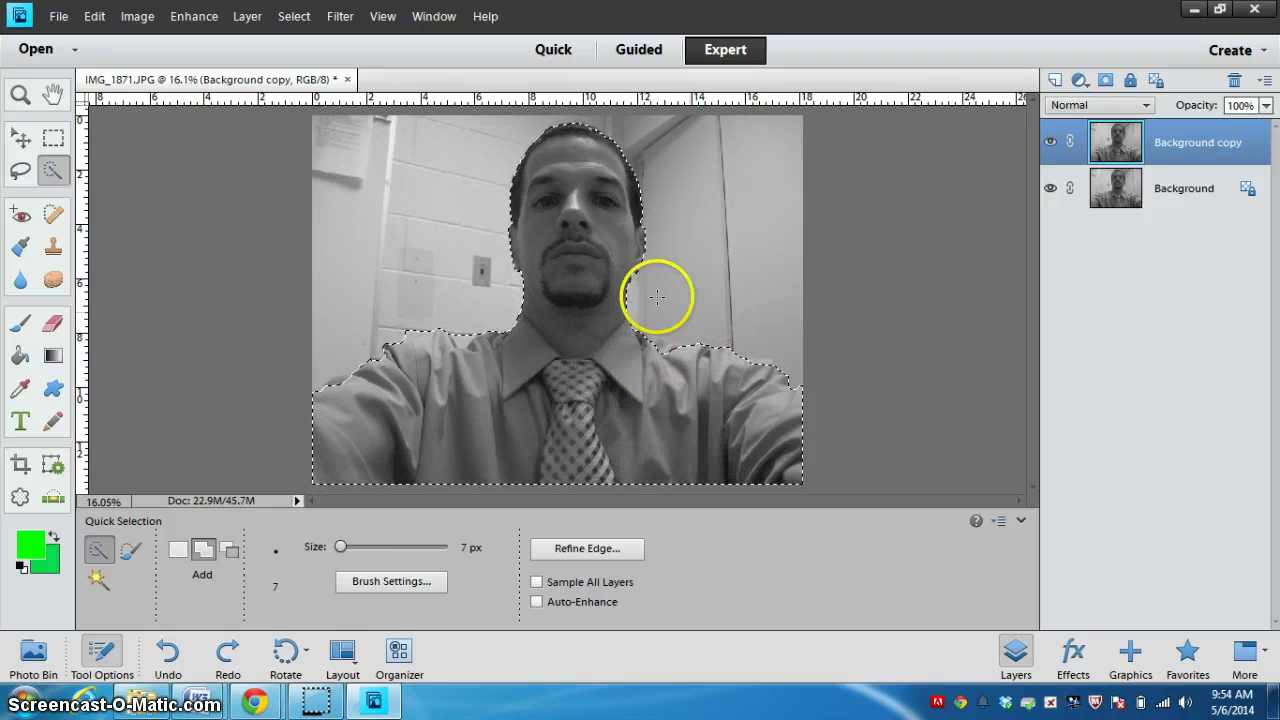
left_click(20, 94)
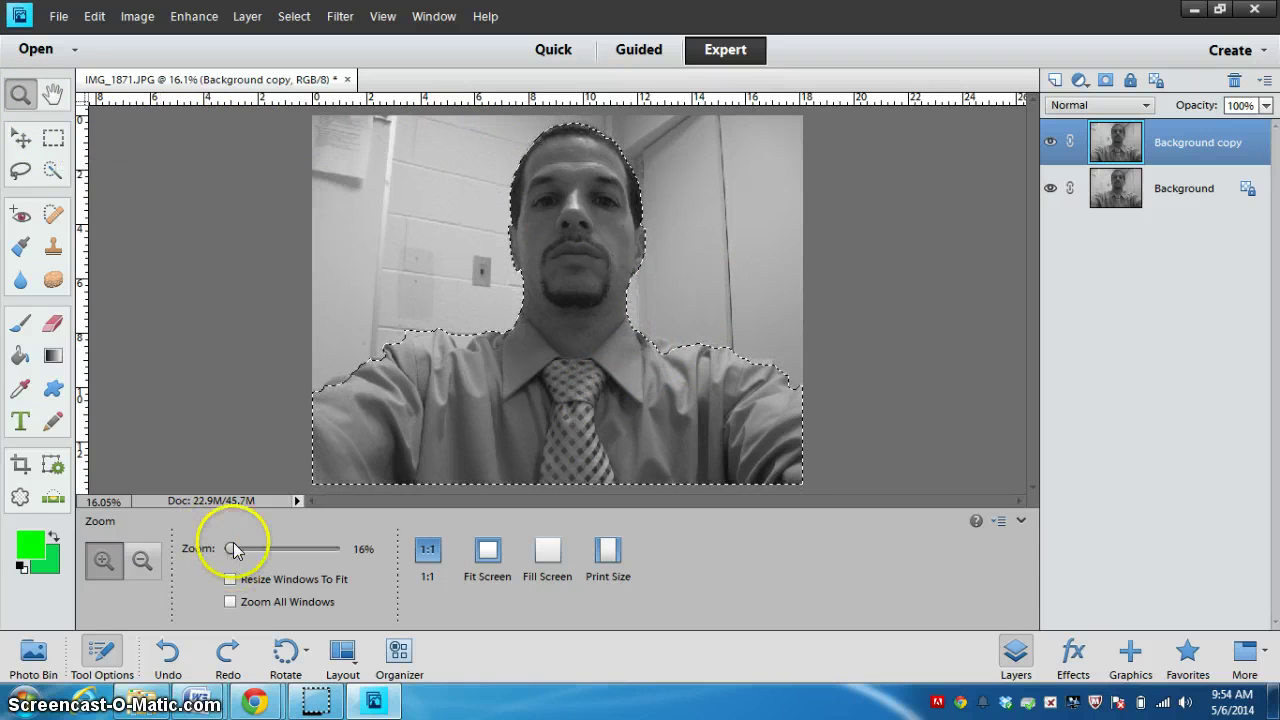
Zoom to 46% and pan to the chin, neck and shoulder edges.
left_click_drag(232, 549, 244, 551)
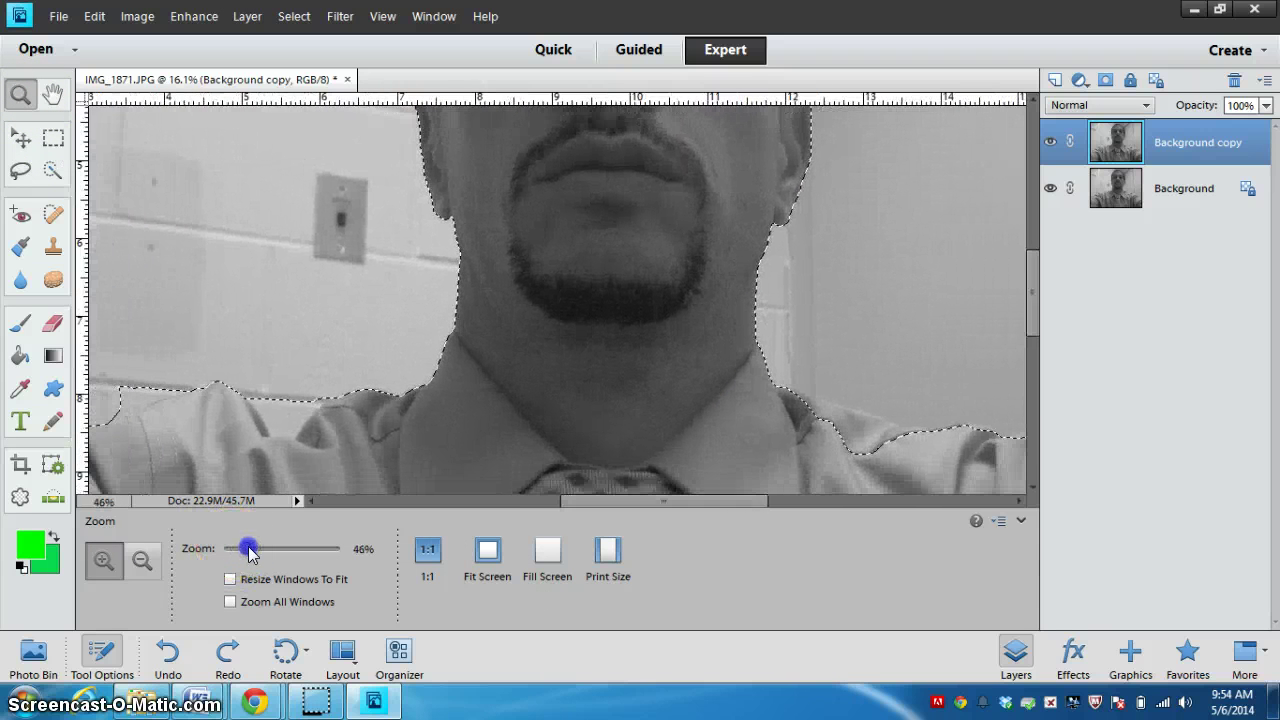
left_click_drag(1036, 310, 1035, 320)
left_click_drag(730, 505, 775, 503)
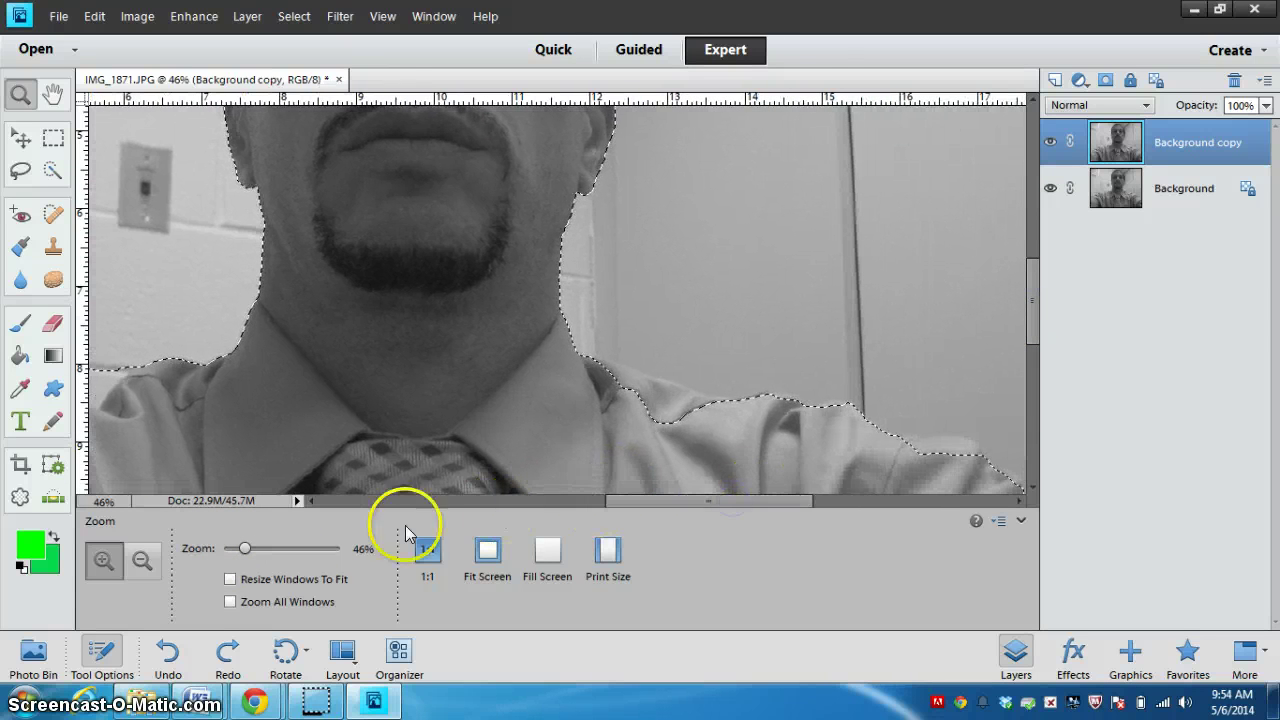
Paint along the right shoulder with Quick Selection, undo that stroke, and shrink the brush.
left_click(53, 172)
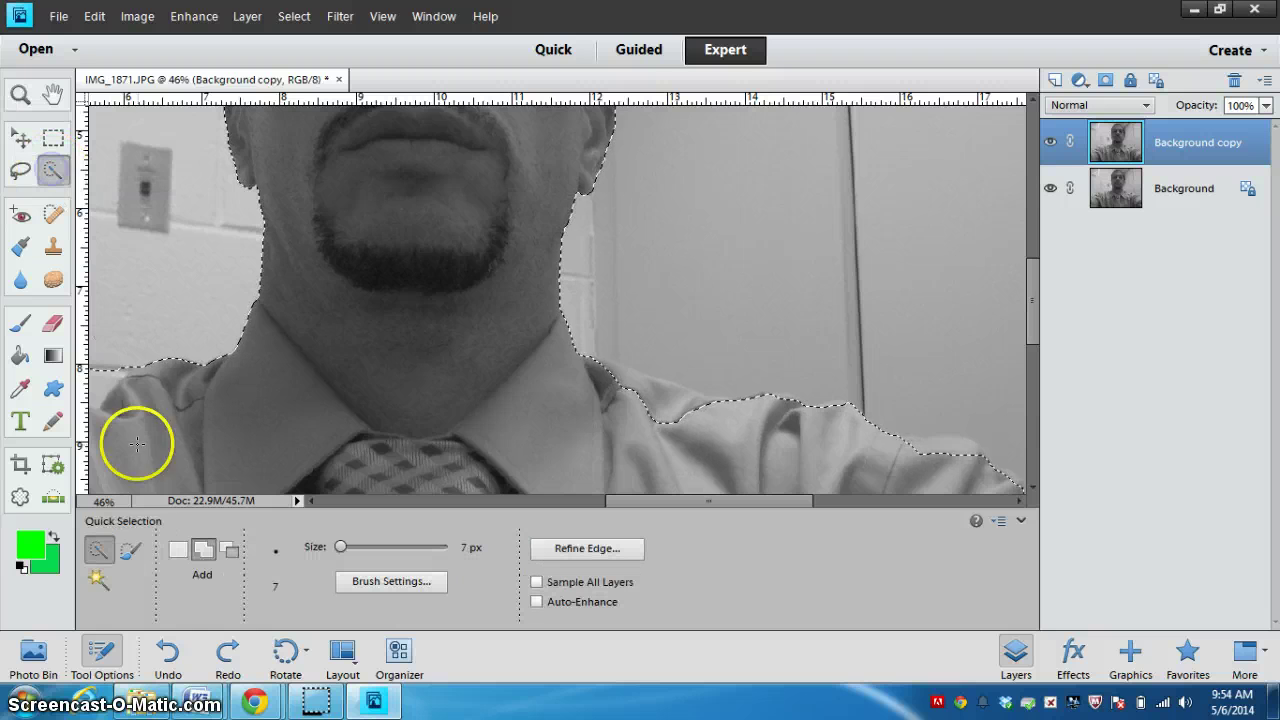
left_click(619, 375)
left_click_drag(619, 375, 686, 406)
left_click_drag(1035, 345, 1034, 305)
left_click_drag(1033, 183, 1037, 303)
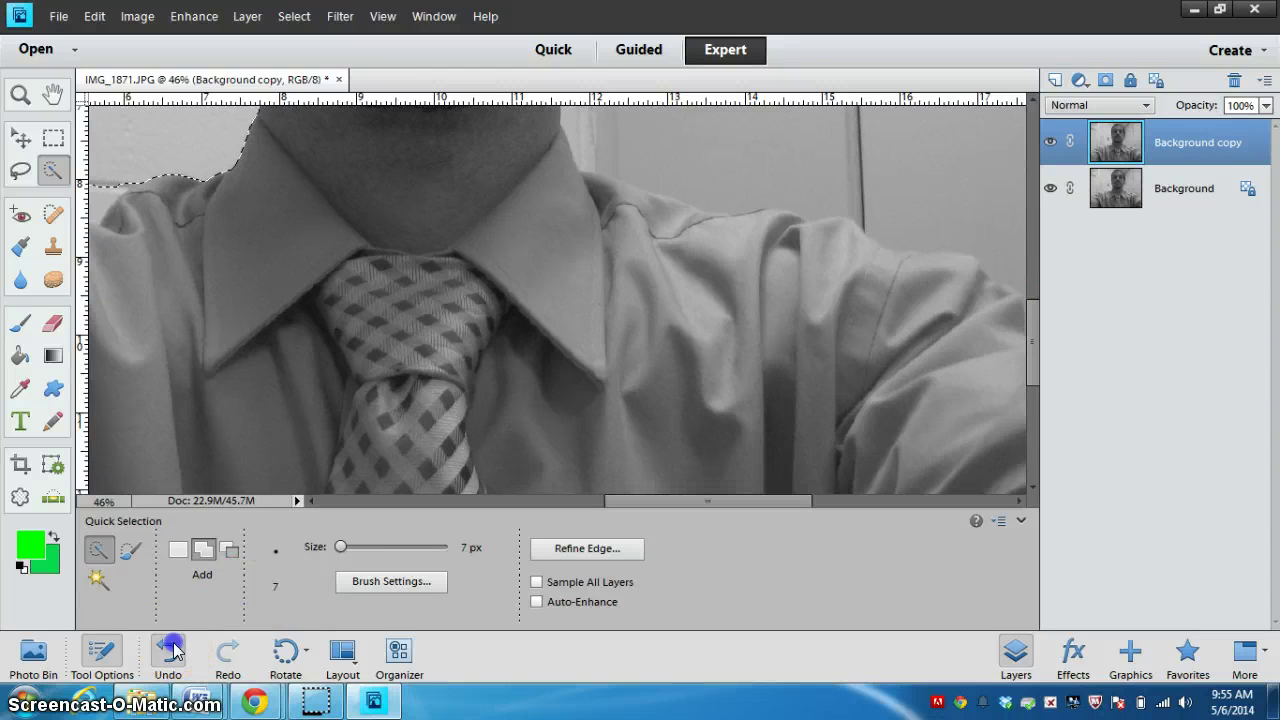
left_click(168, 652)
mouse_move(340, 547)
left_mouse_down()
mouse_move(429, 547)
mouse_move(338, 549)
left_mouse_up()
left_click(474, 548)
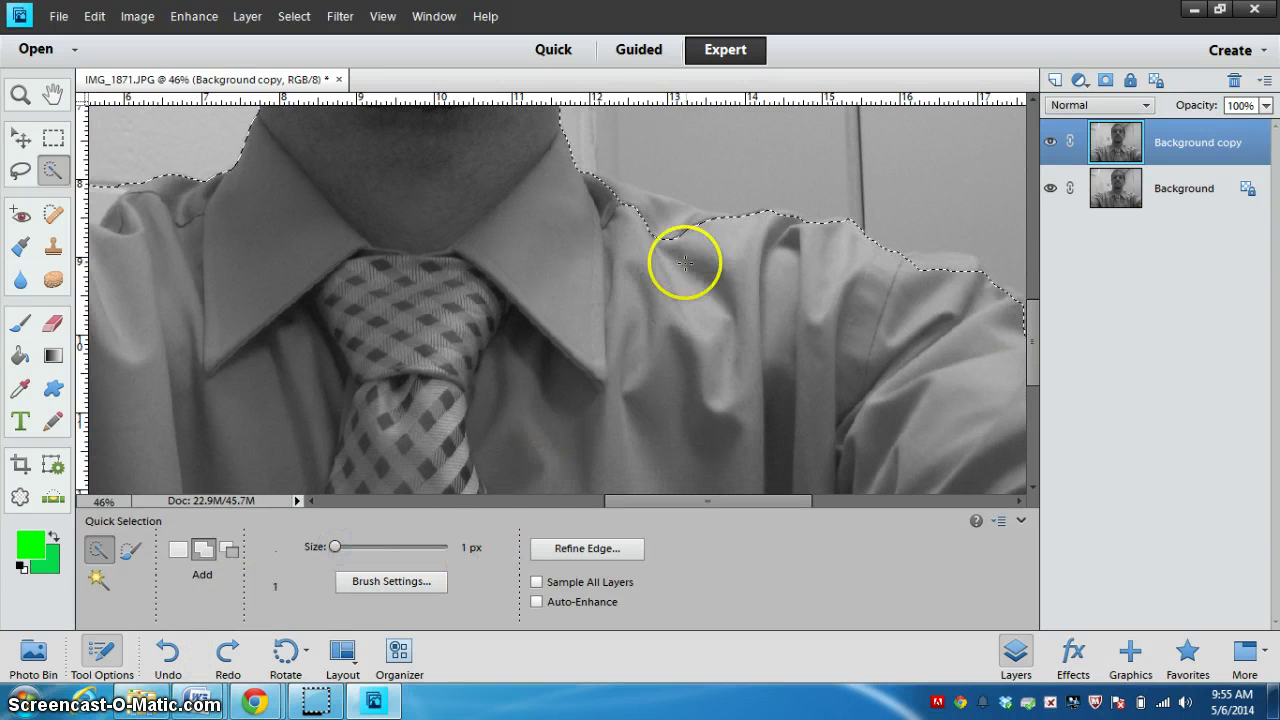
Refine the right shoulder edge beside the collar using a 4 px brush.
left_click(660, 229)
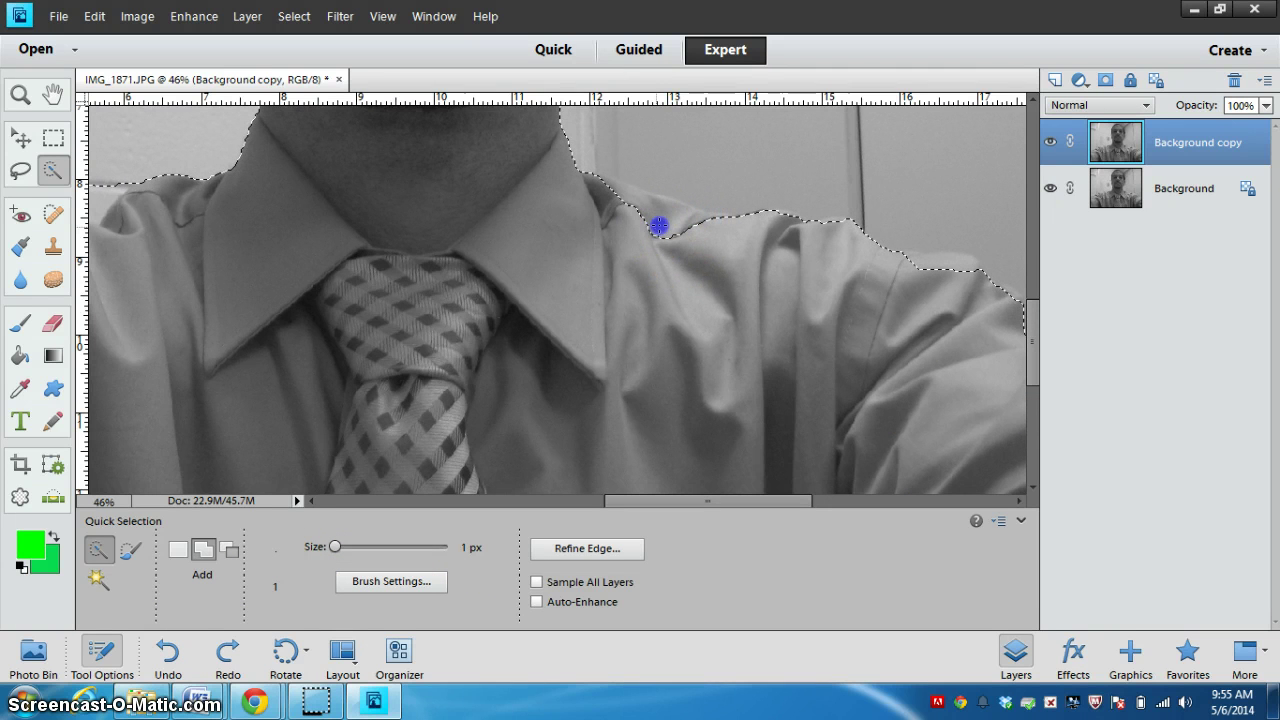
left_click(665, 230)
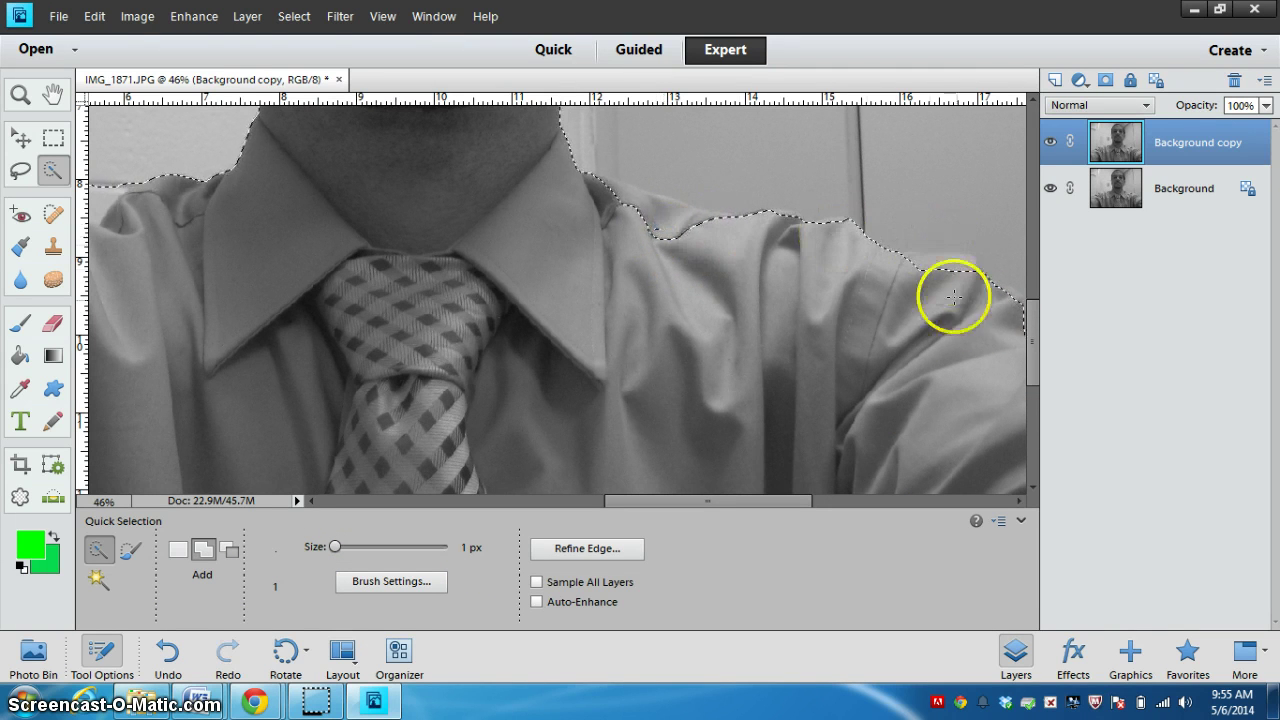
scroll(1037, 343, "up", 2)
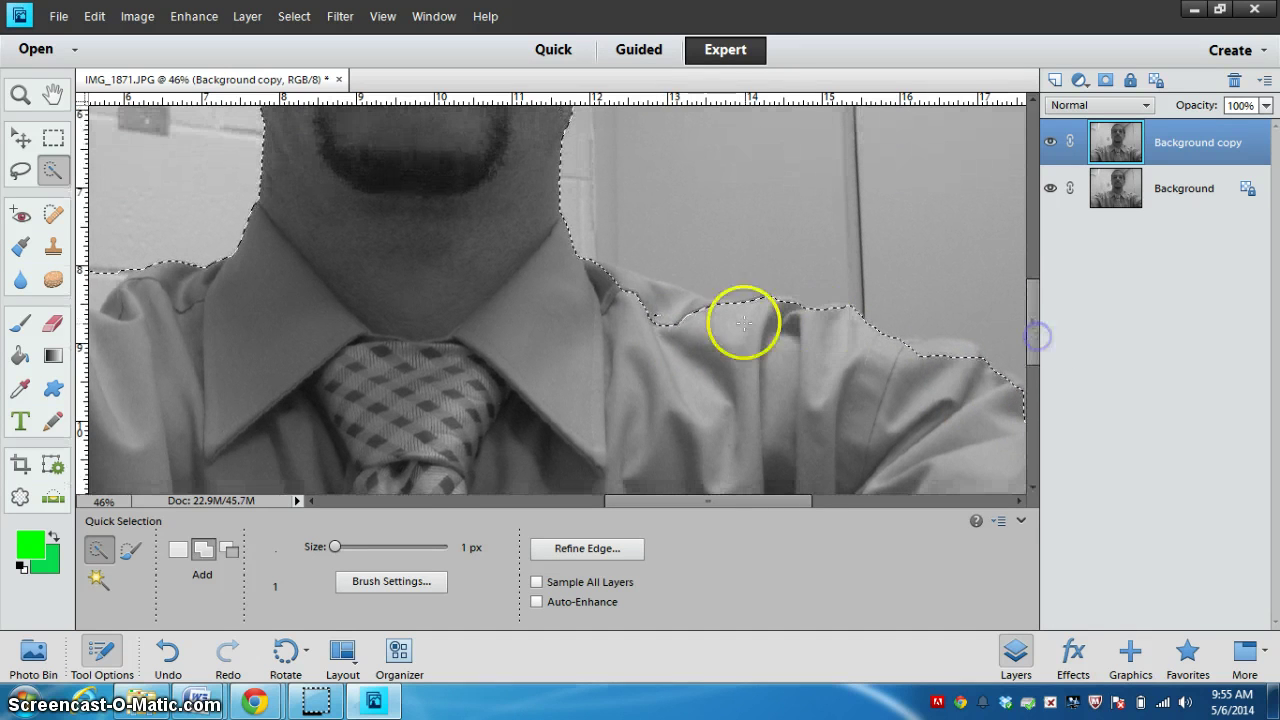
left_click(658, 312)
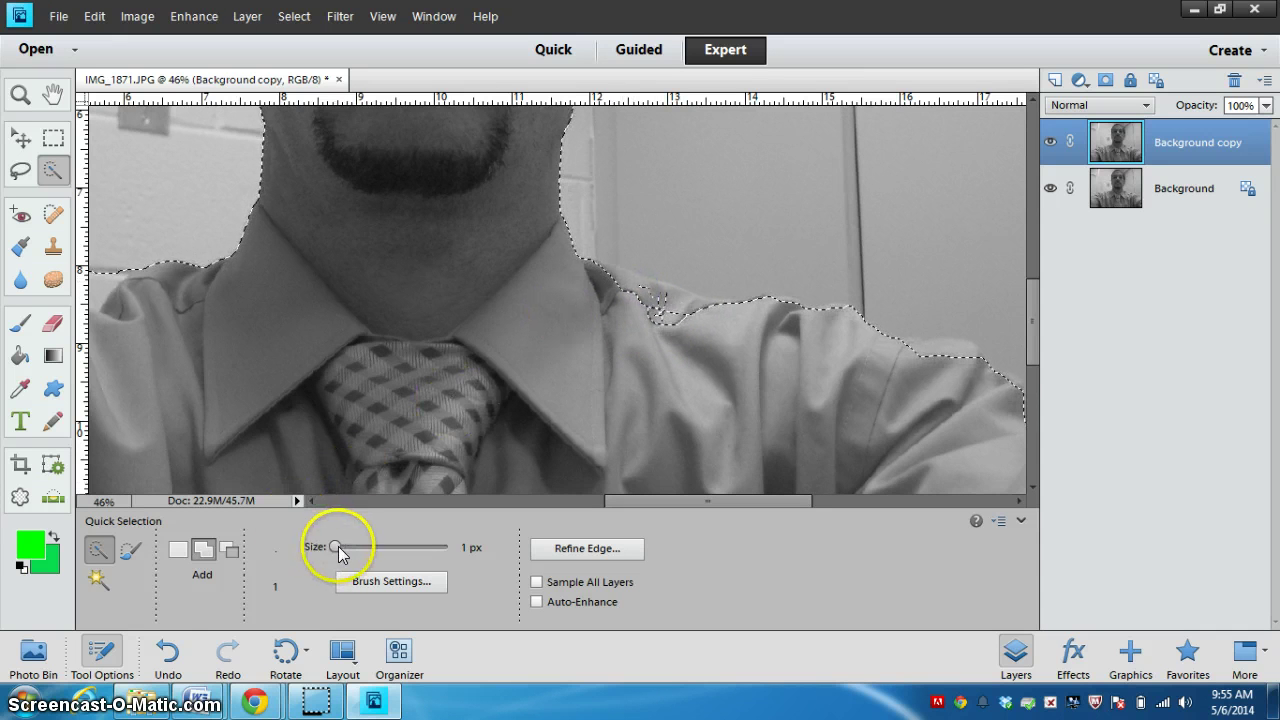
left_click_drag(338, 546, 341, 547)
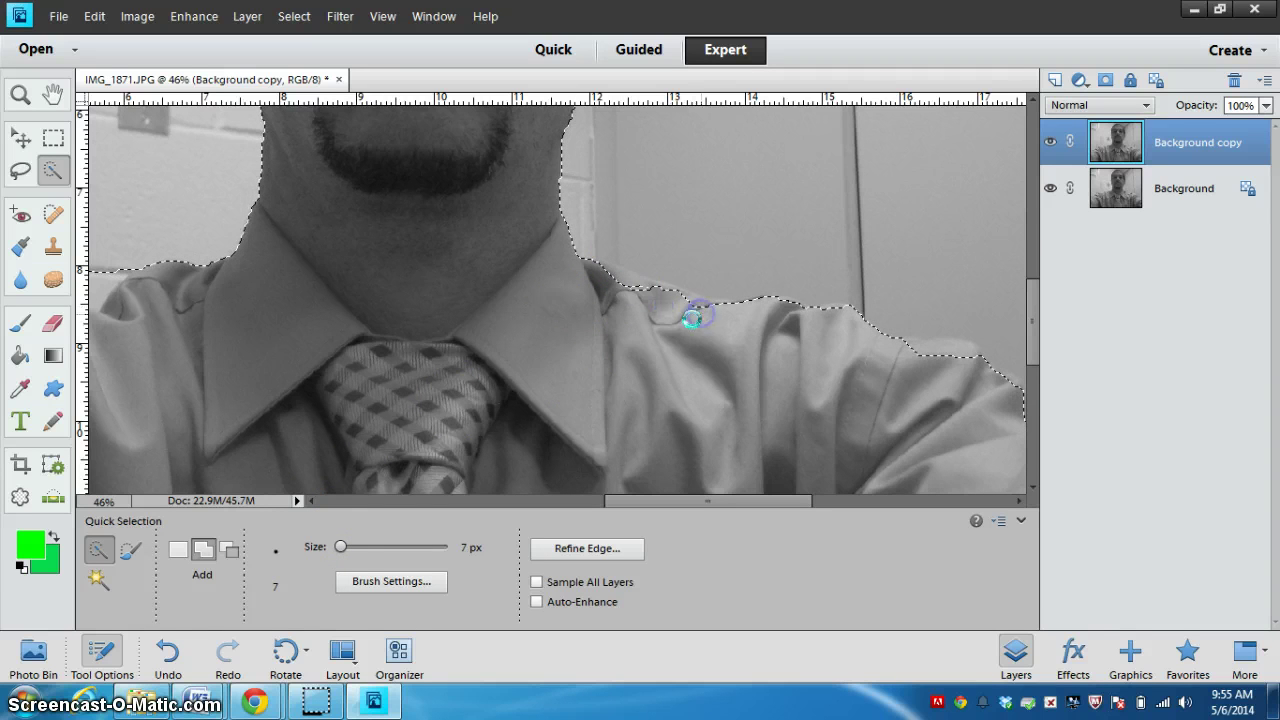
left_click_drag(342, 547, 339, 548)
left_click(679, 312)
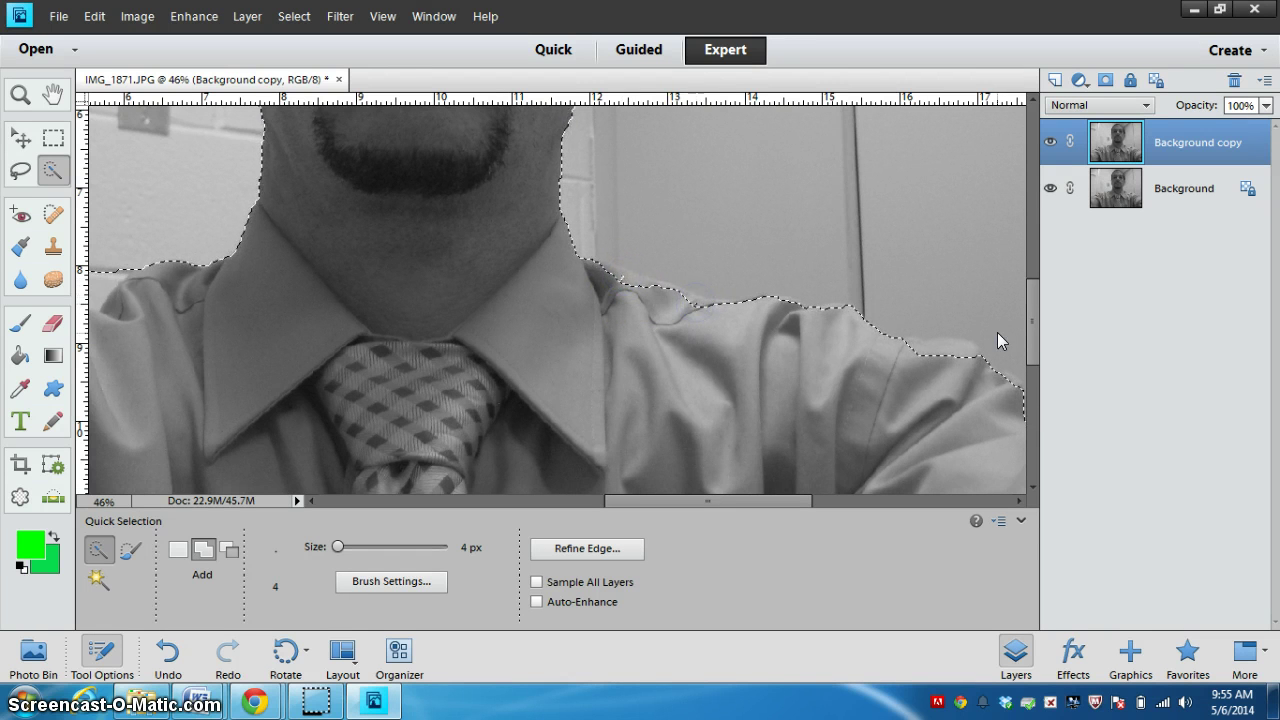
left_click_drag(910, 358, 955, 348)
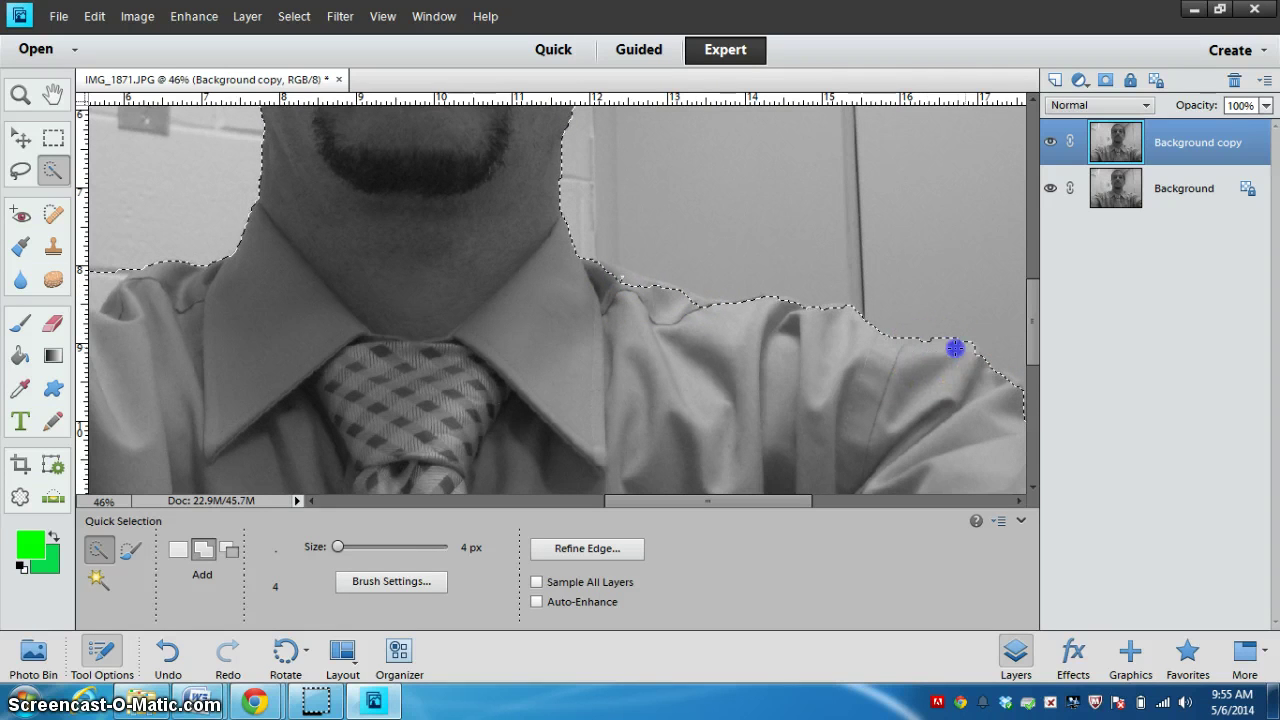
Scroll over to the left shoulder and extend the selection to hug it.
scroll(1031, 329, "down", 5)
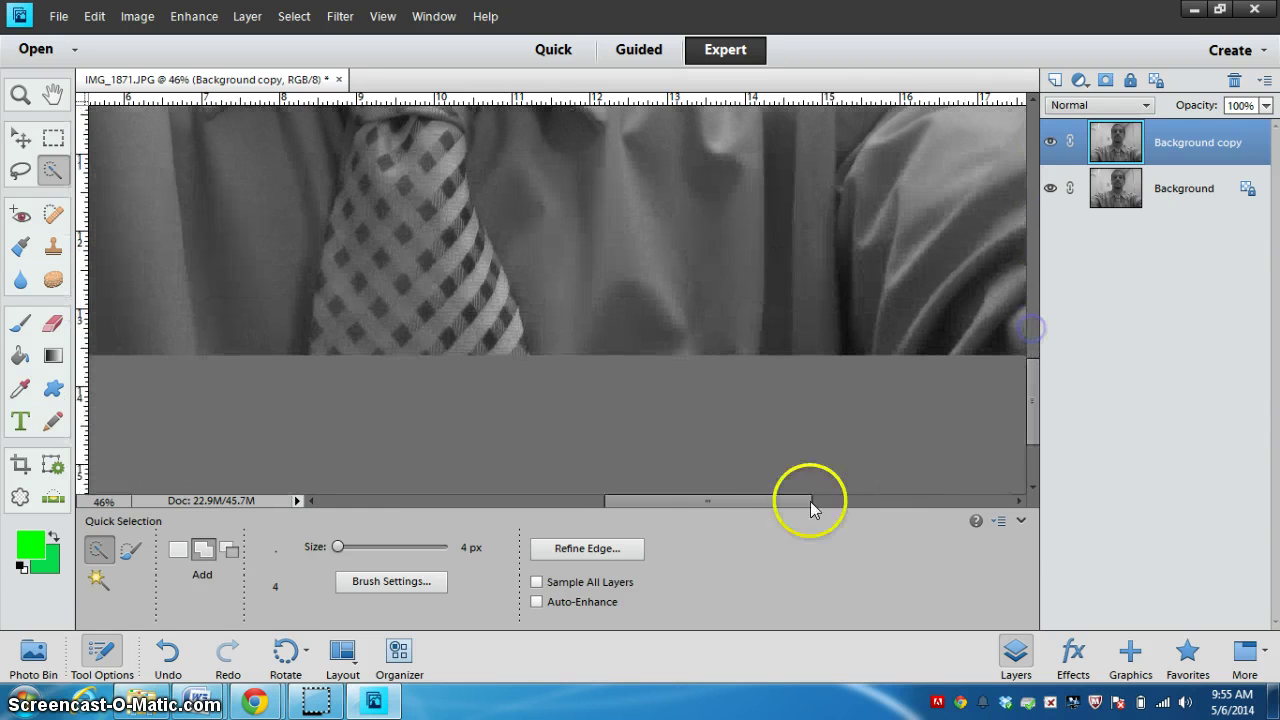
left_click_drag(764, 514, 858, 503)
left_click(1030, 406)
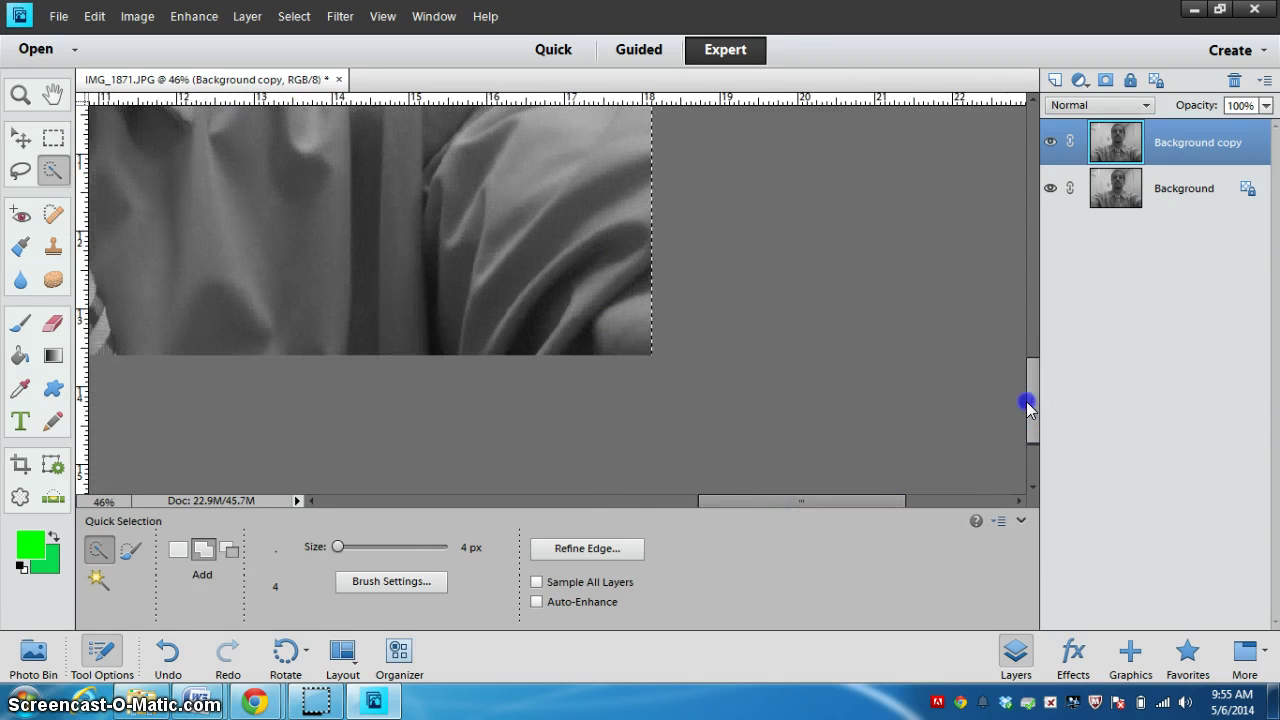
left_click_drag(1030, 406, 1048, 357)
left_click_drag(843, 497, 630, 501)
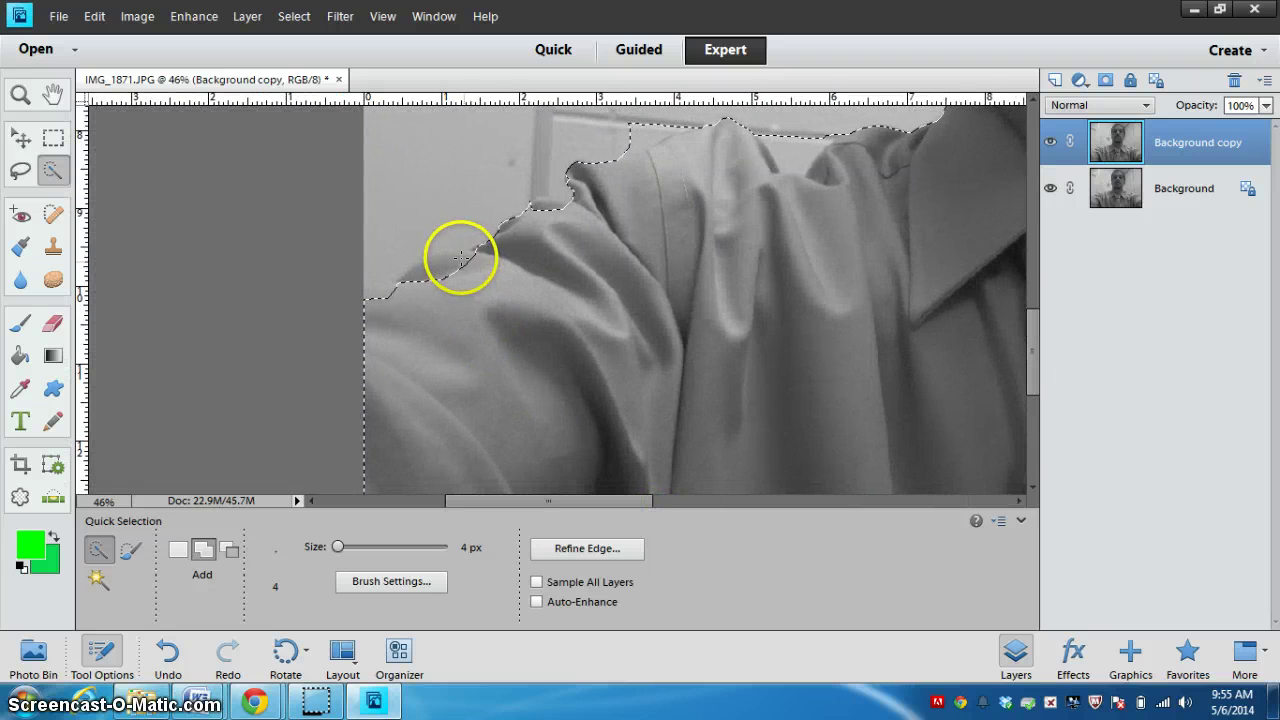
left_click_drag(464, 259, 454, 268)
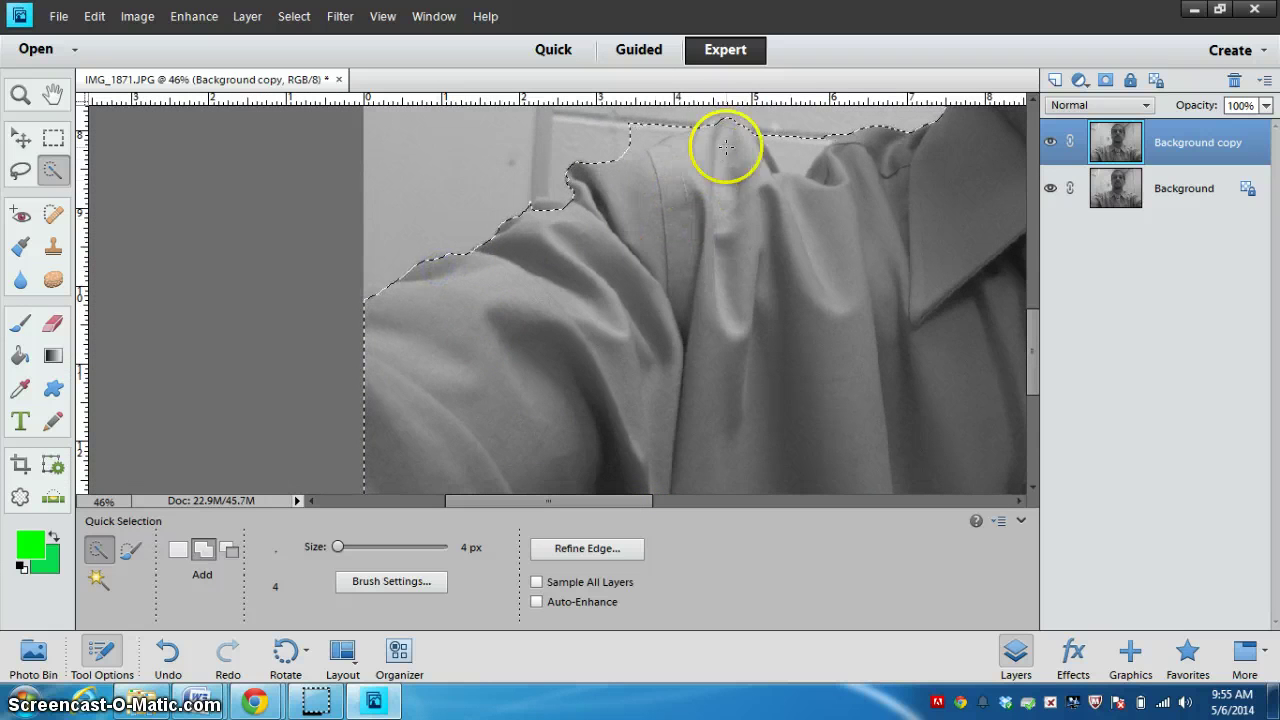
left_click_drag(1032, 325, 1032, 294)
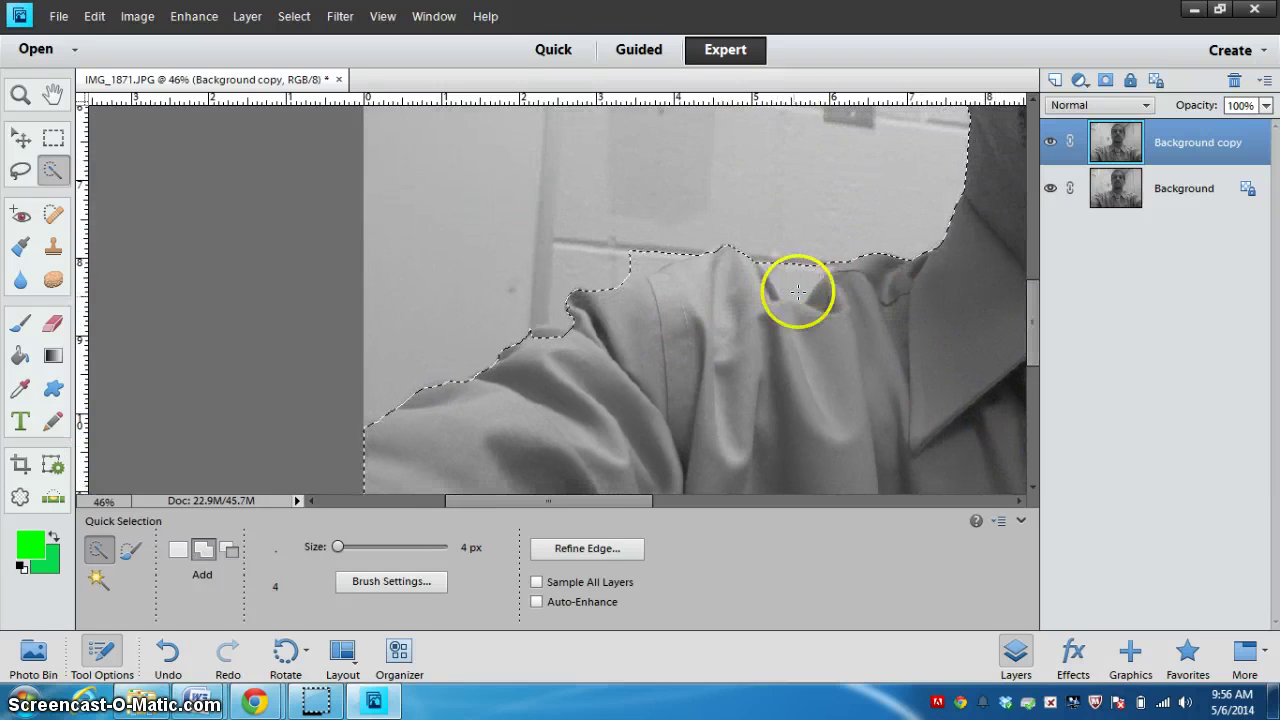
In Subtract mode, trim wall from the selection along the collar and shoulder.
left_click(229, 549)
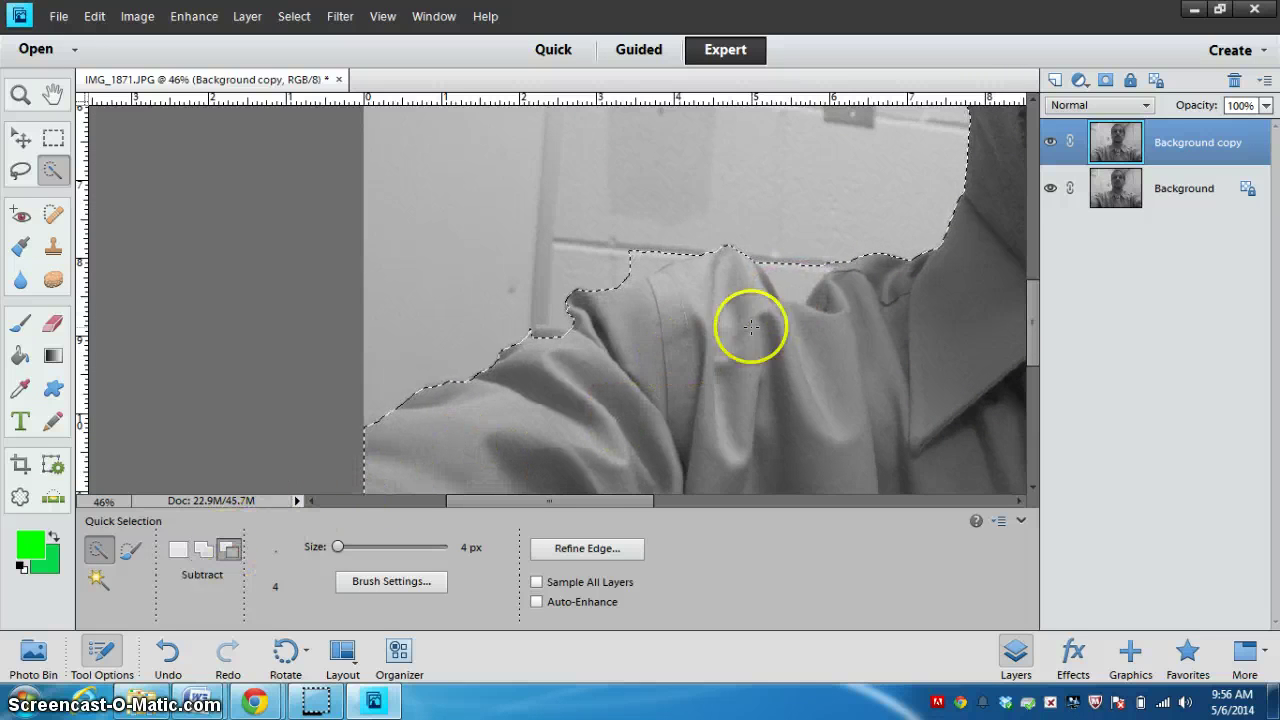
left_click(788, 278)
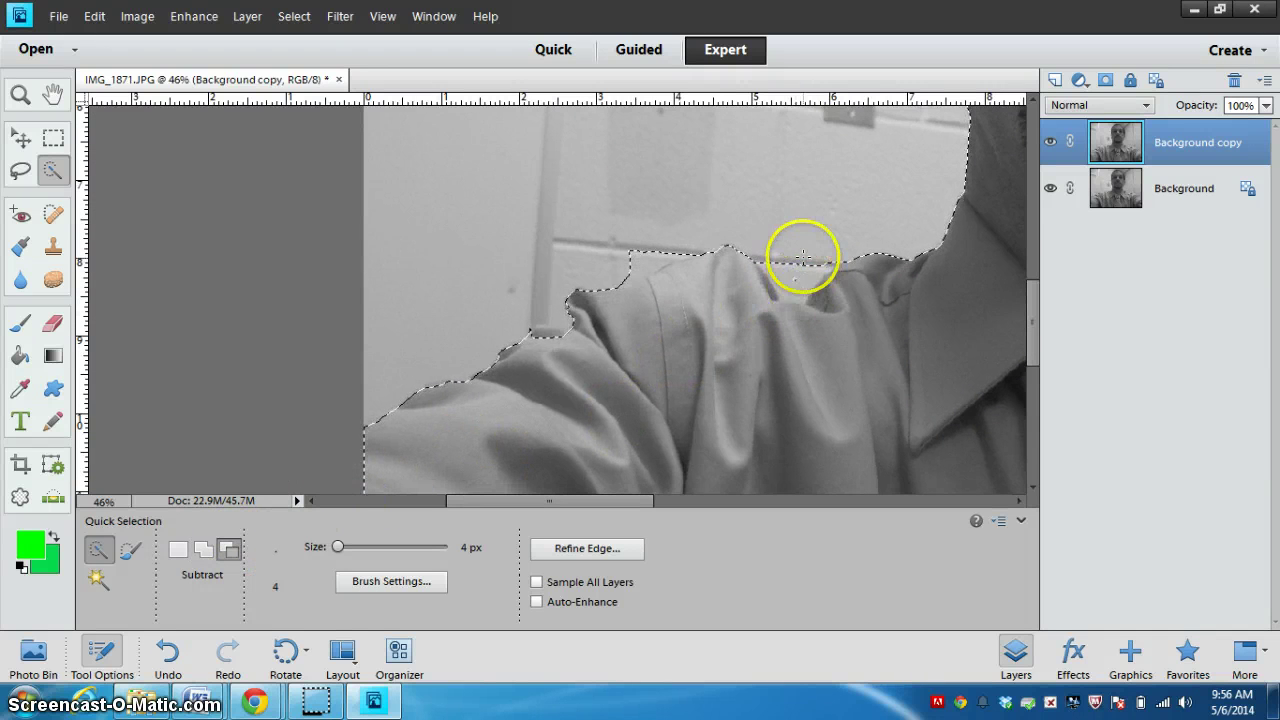
left_click(788, 264)
mouse_move(795, 275)
left_mouse_down()
mouse_move(800, 263)
mouse_move(634, 257)
mouse_move(676, 250)
left_mouse_up()
left_click(635, 257)
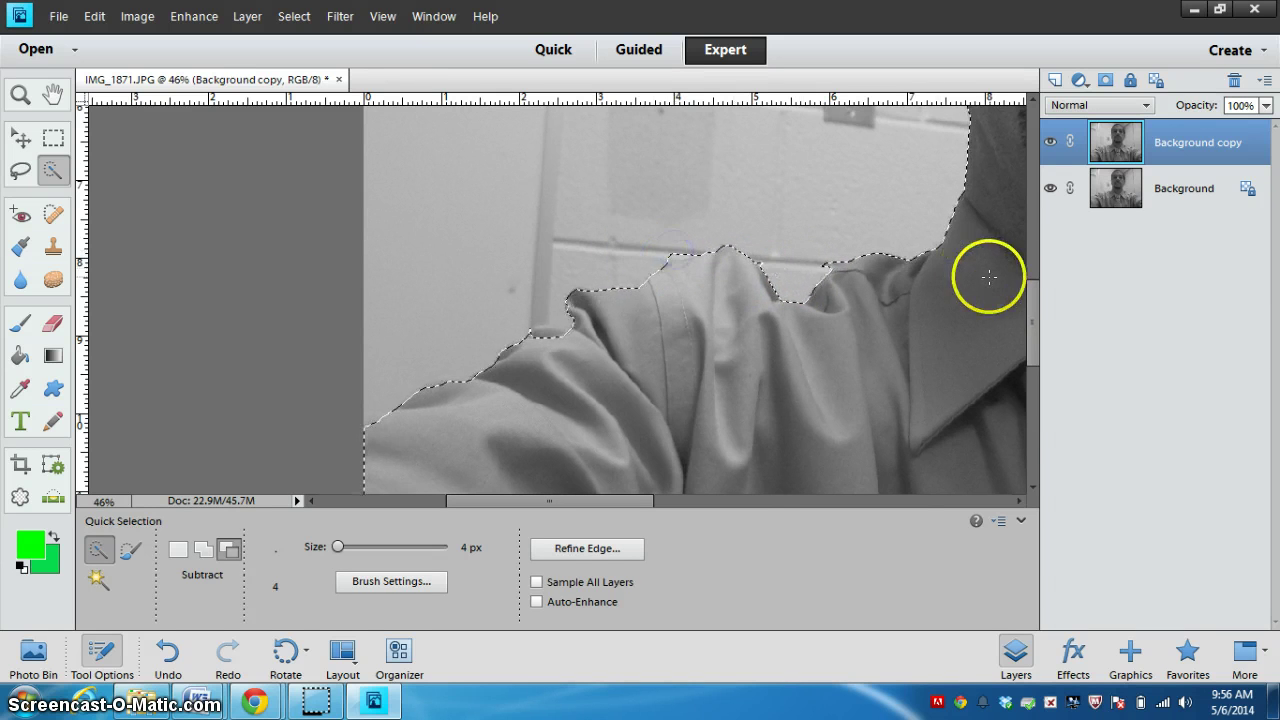
left_click_drag(1034, 294, 1033, 243)
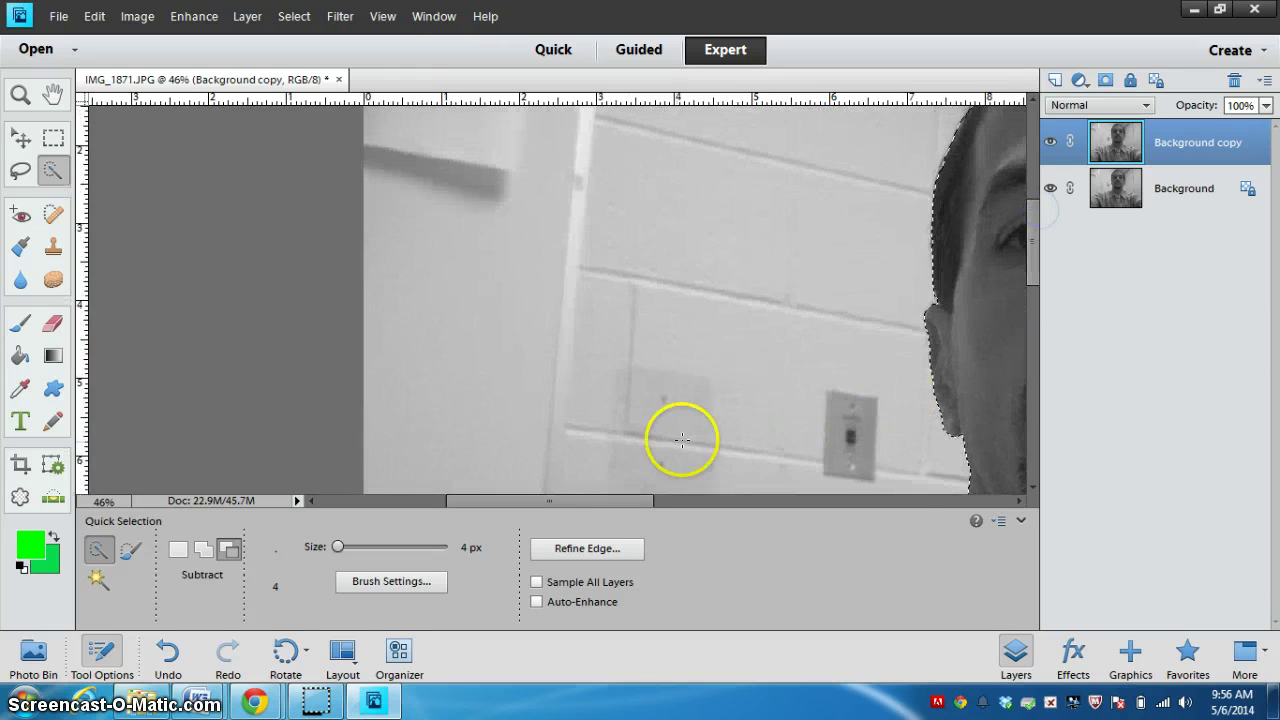
left_click_drag(614, 501, 756, 501)
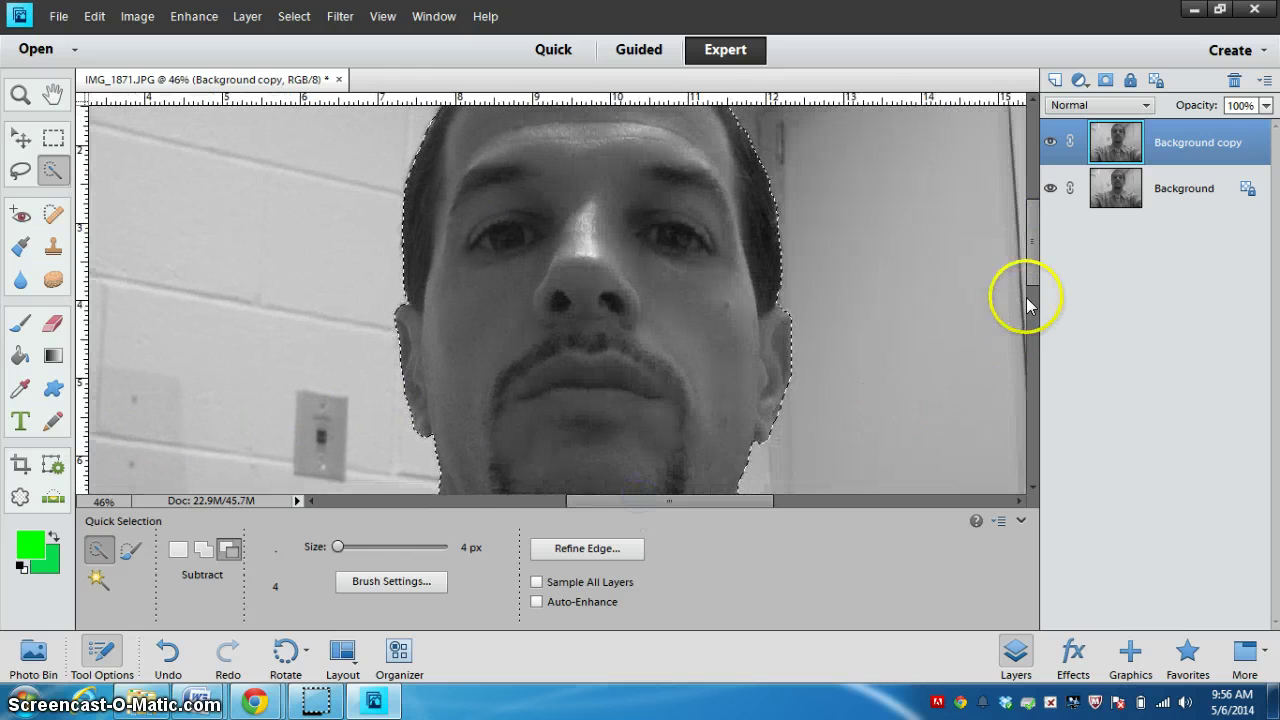
left_click_drag(1033, 296, 1039, 264)
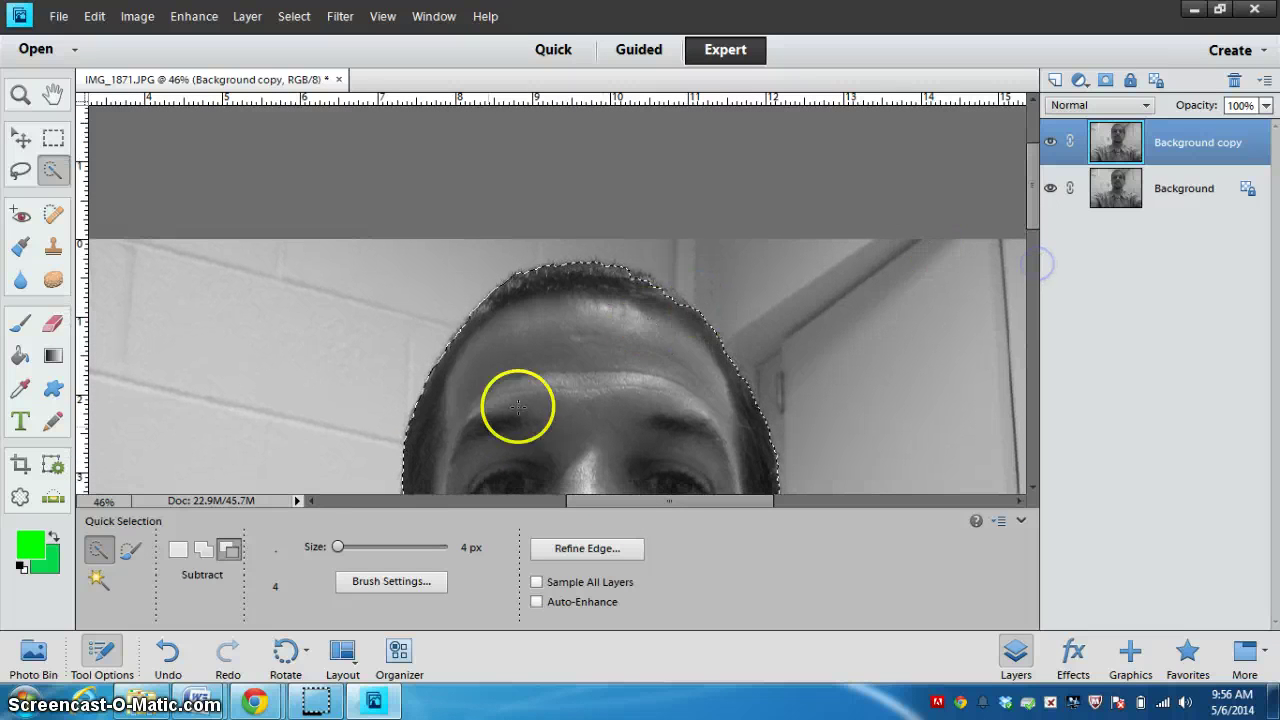
Back in Add mode, undo a stray background addition and refine the hairline with a 4 px brush.
left_click(202, 549)
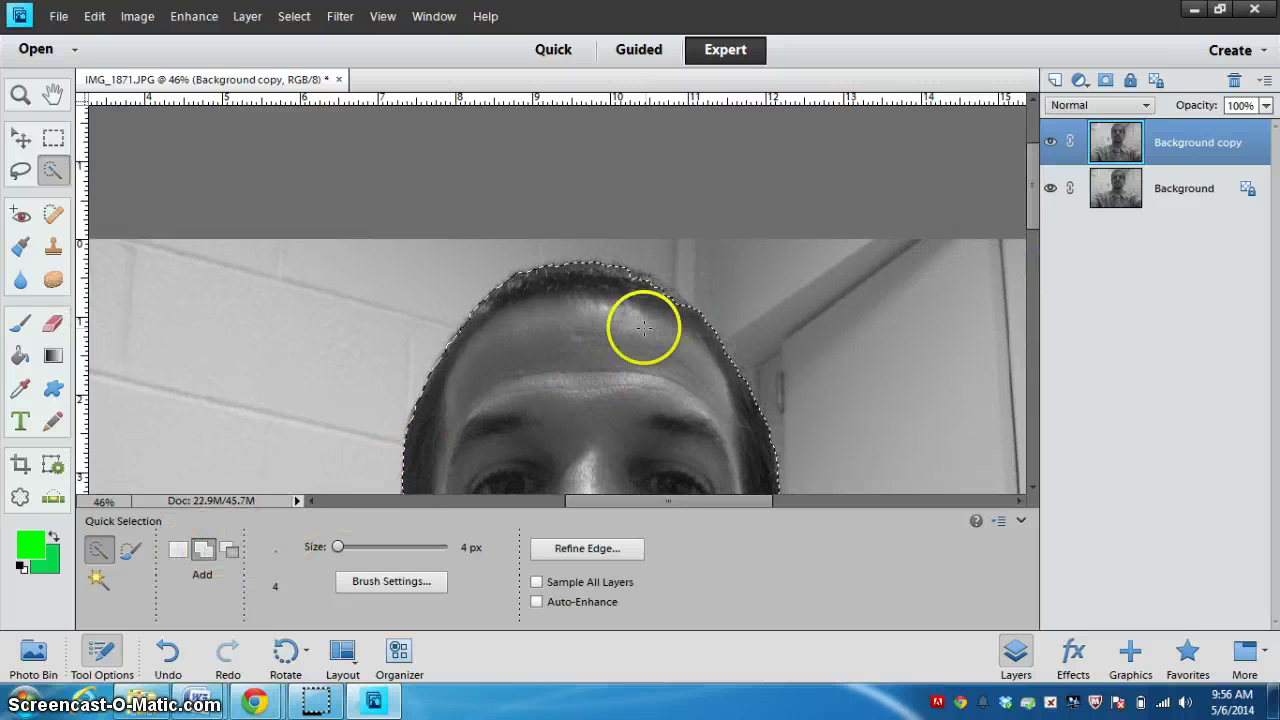
left_click(629, 275)
left_click(653, 278)
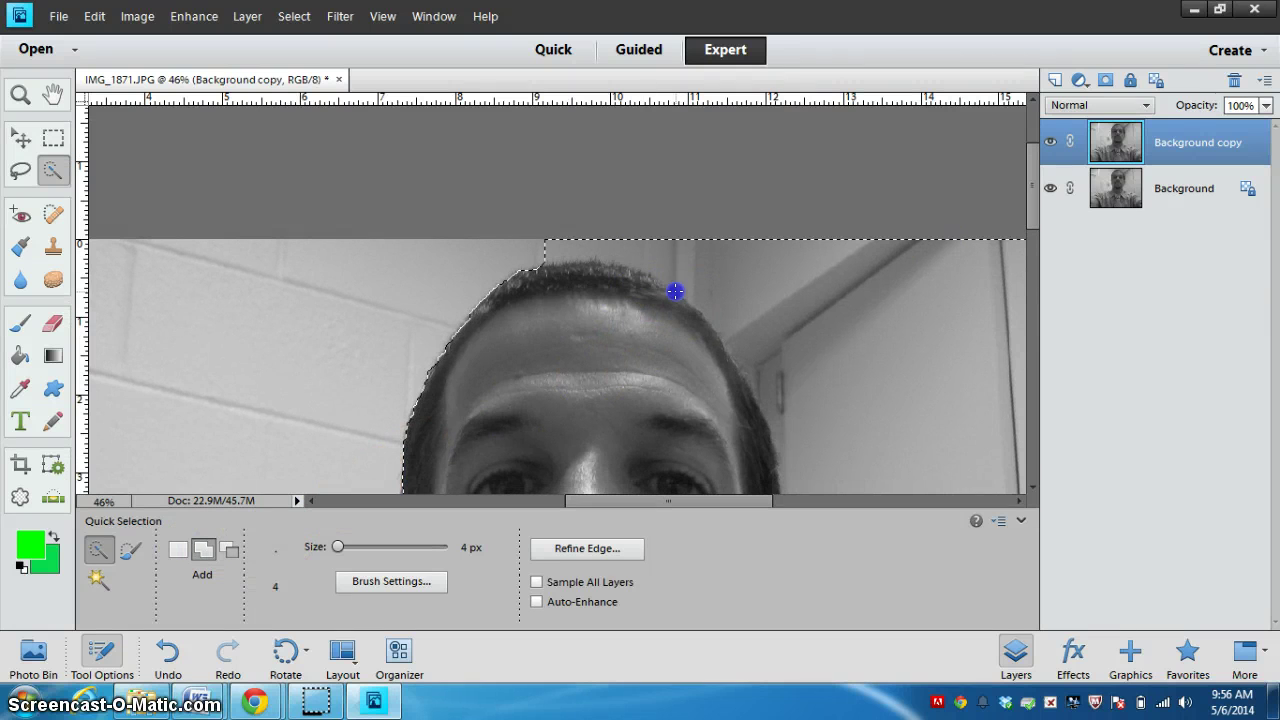
left_click(170, 651)
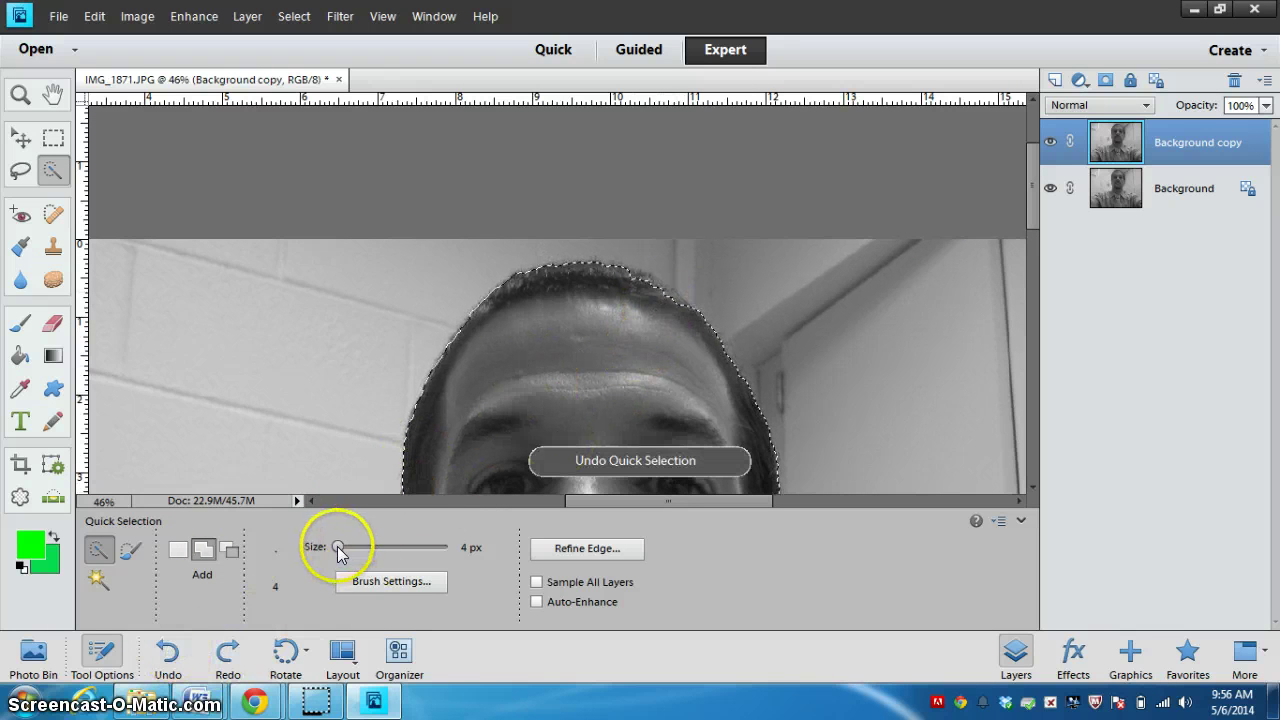
left_click_drag(336, 553, 333, 555)
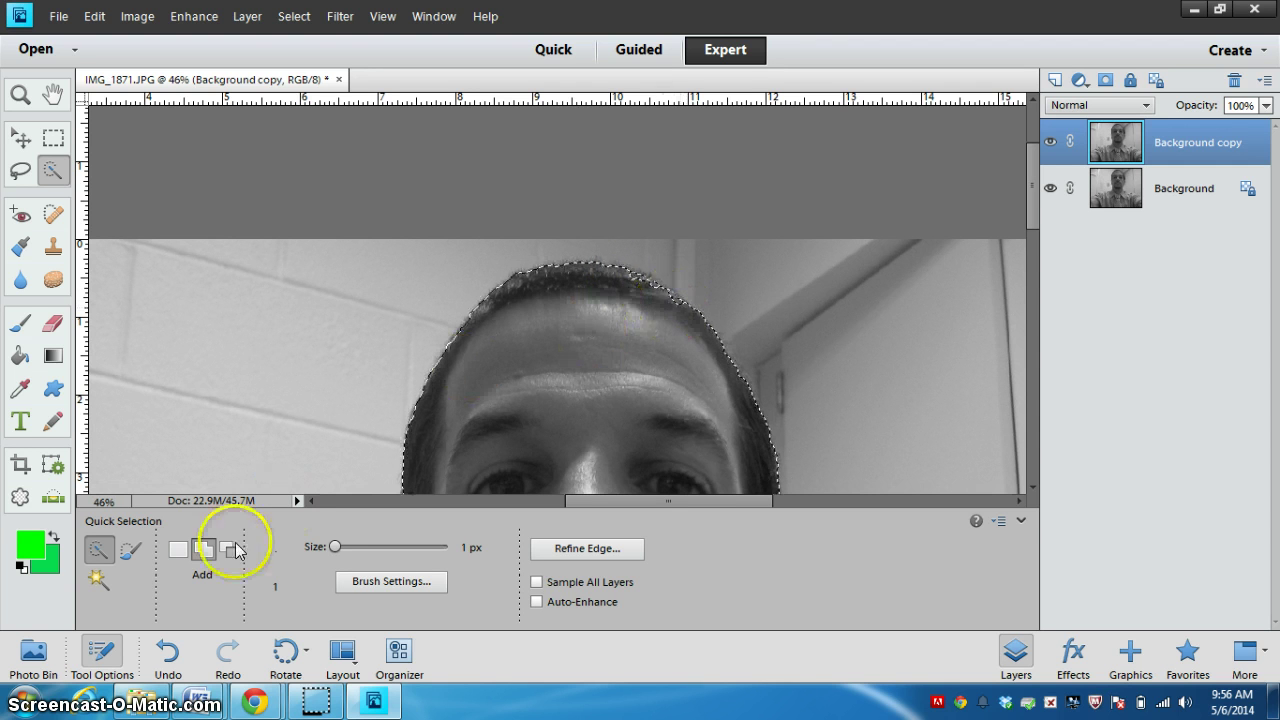
left_click_drag(335, 547, 339, 552)
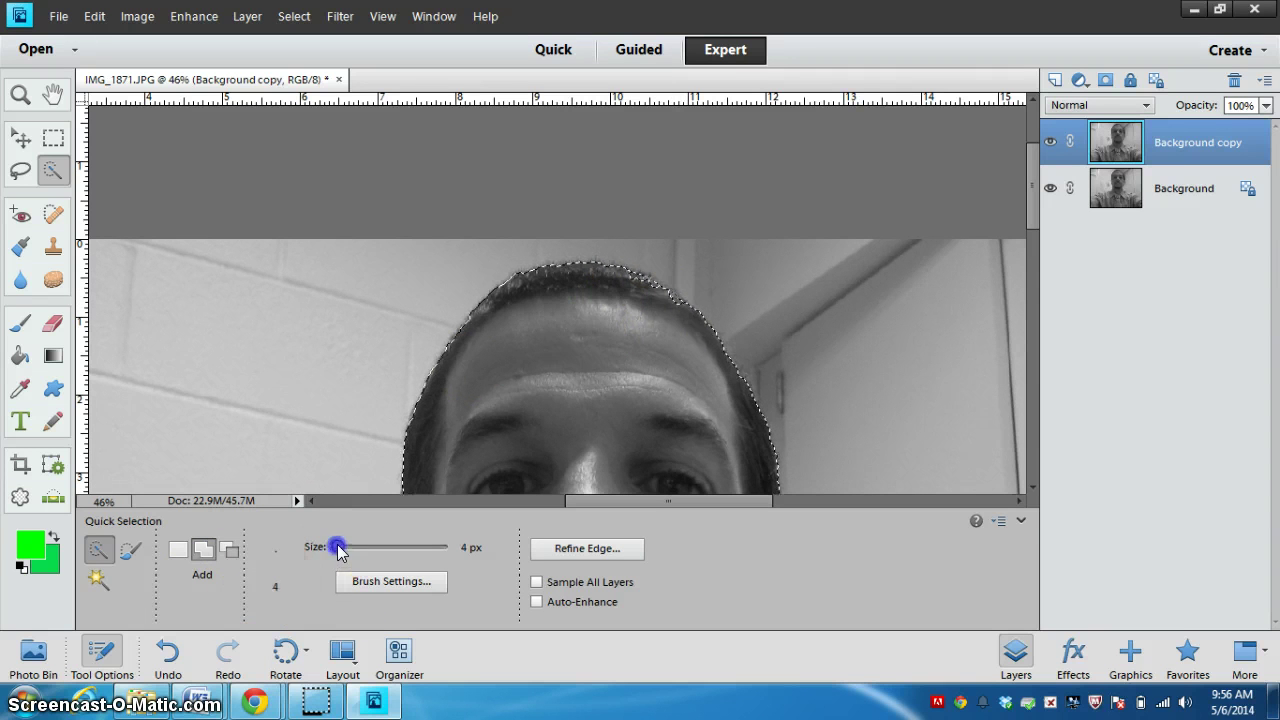
left_click(630, 276)
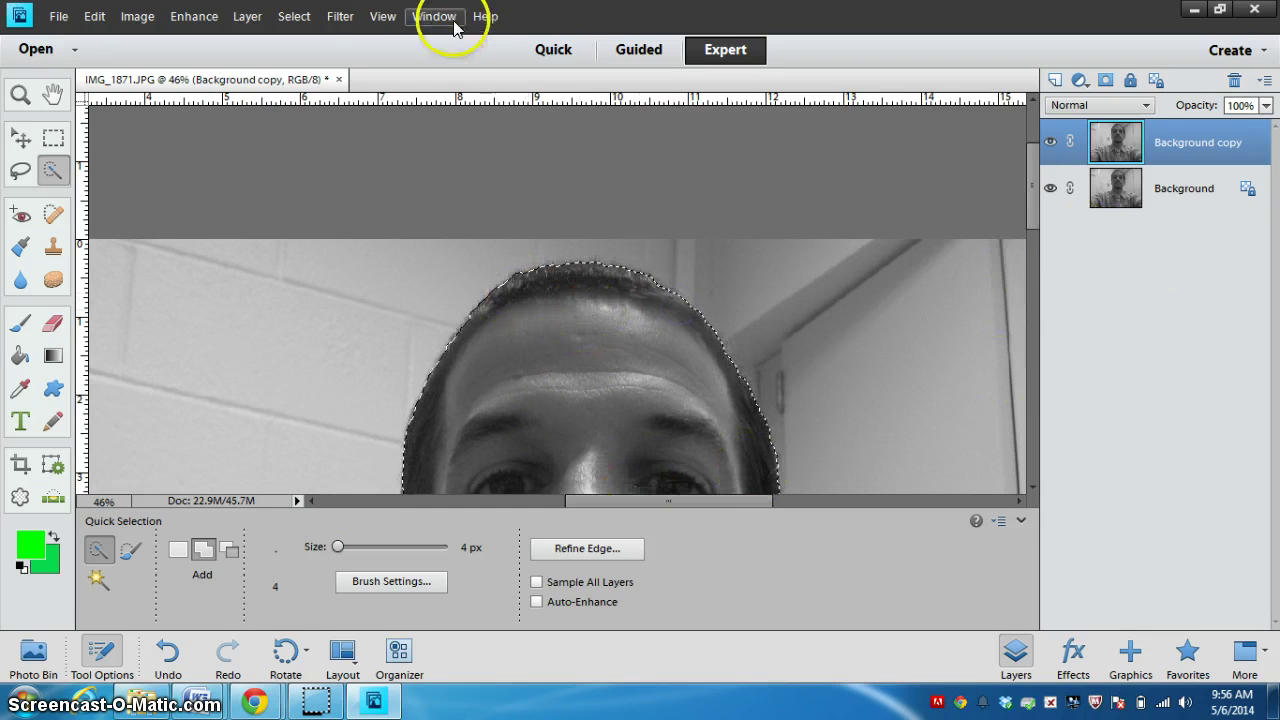
Fit the image on screen with View > Fit on Screen and apply Select > Inverse.
left_click(383, 16)
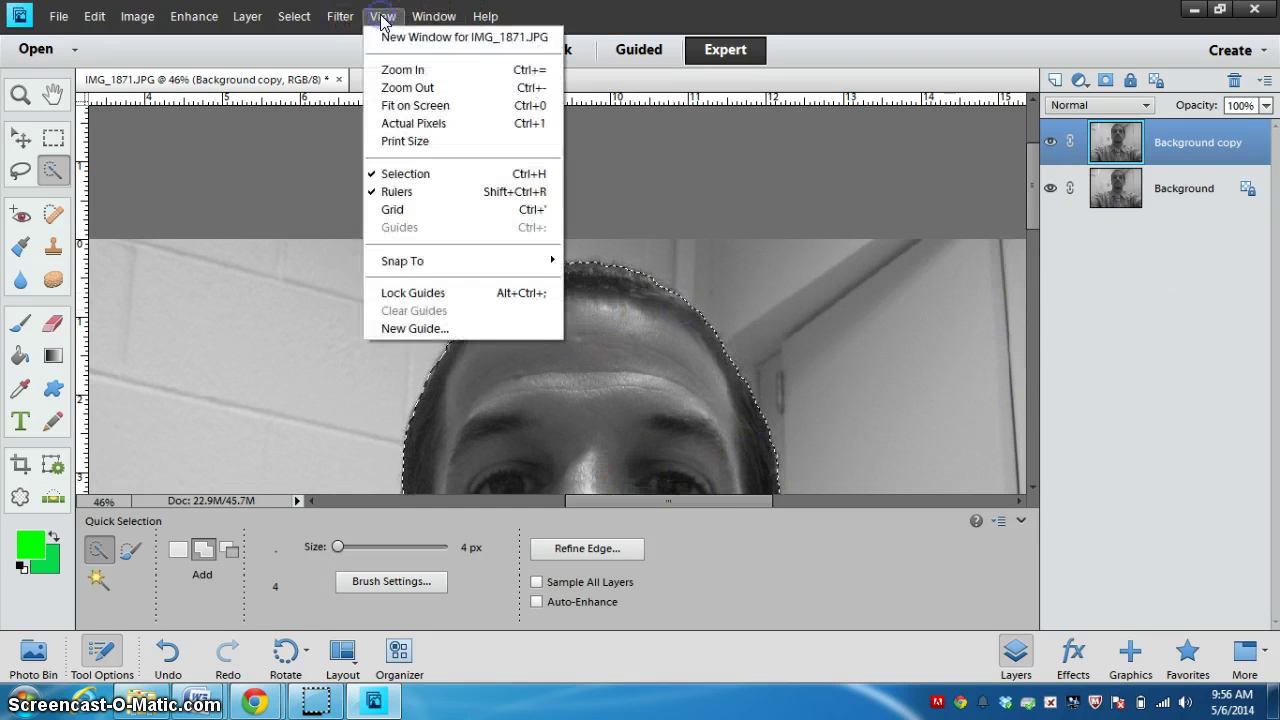
left_click(421, 104)
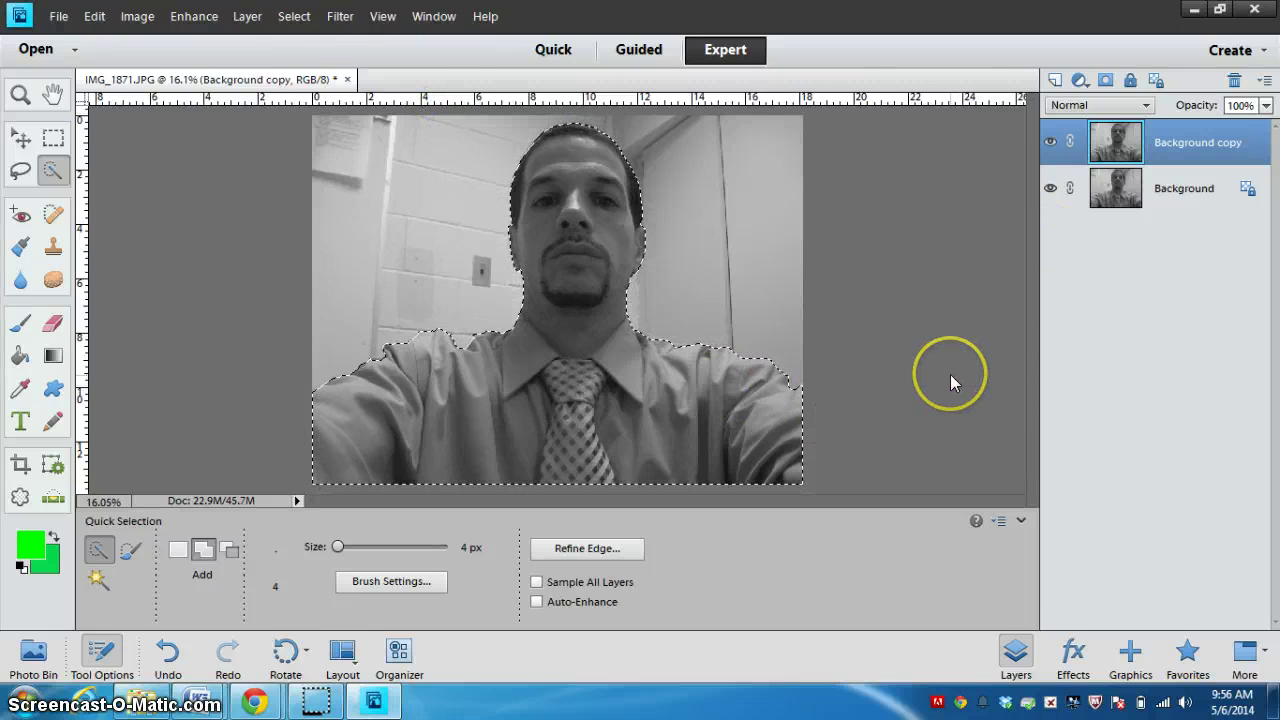
left_click(300, 20)
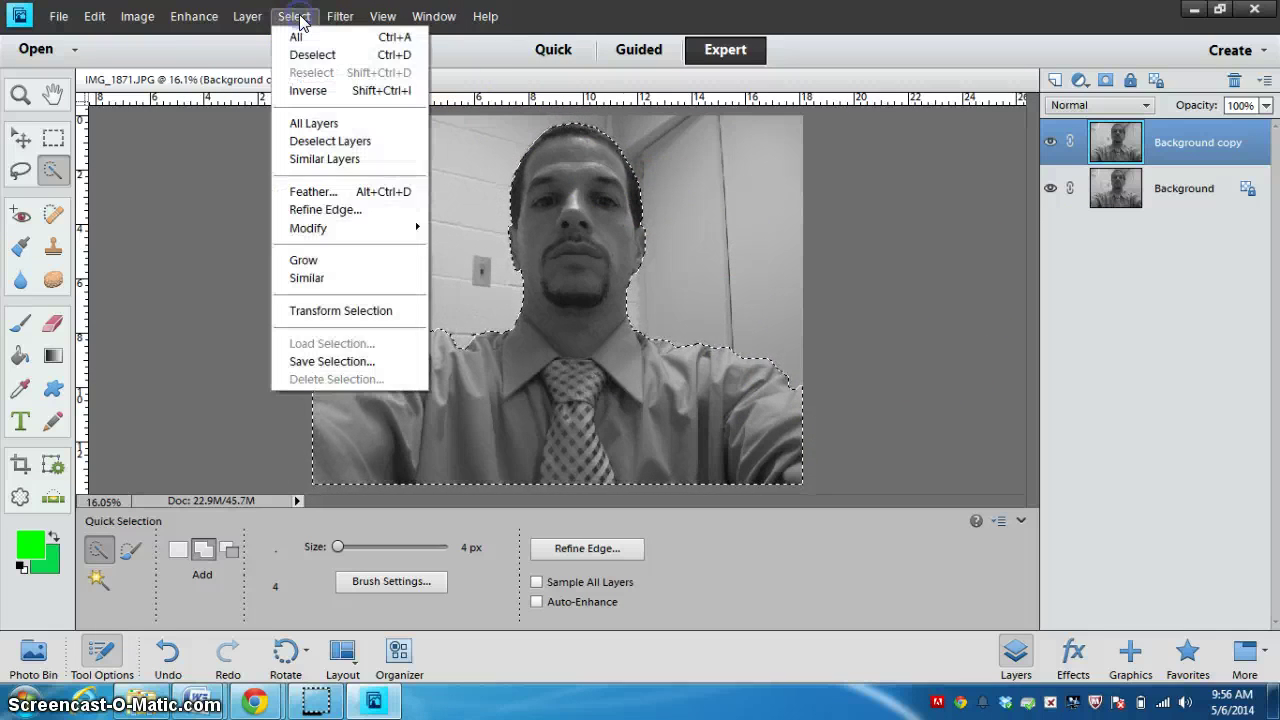
left_click(320, 92)
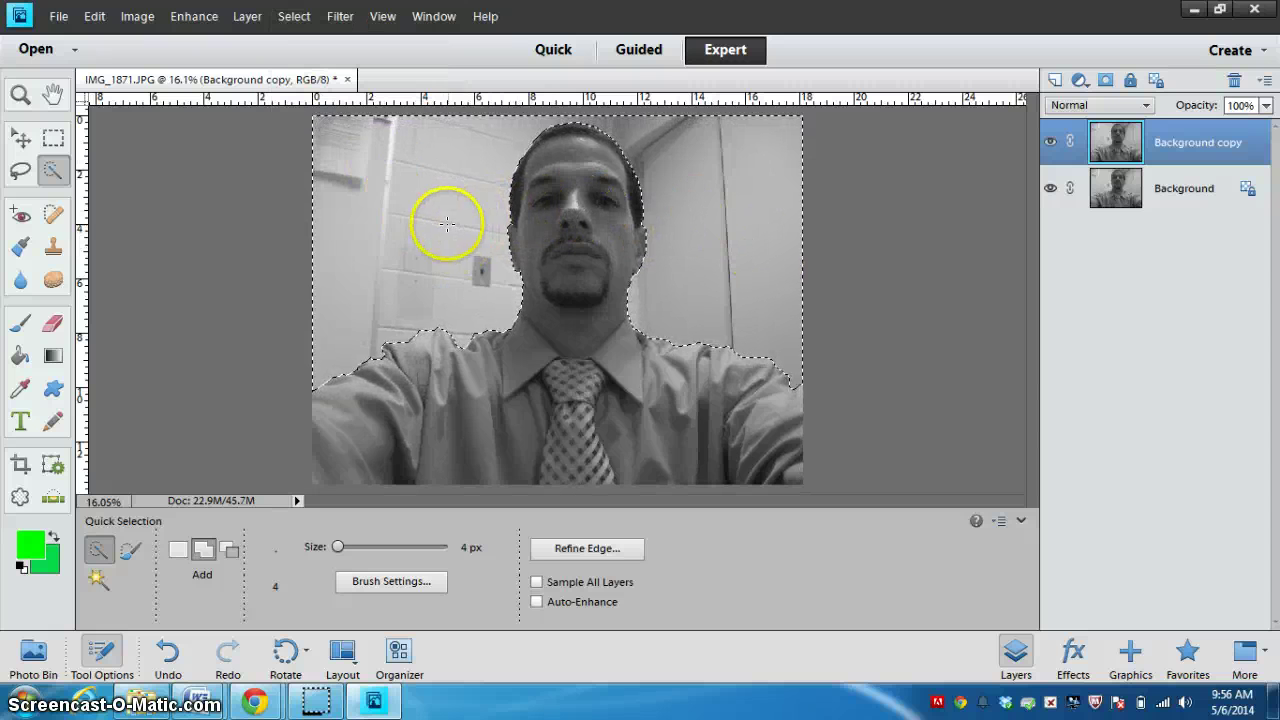
left_click(97, 17)
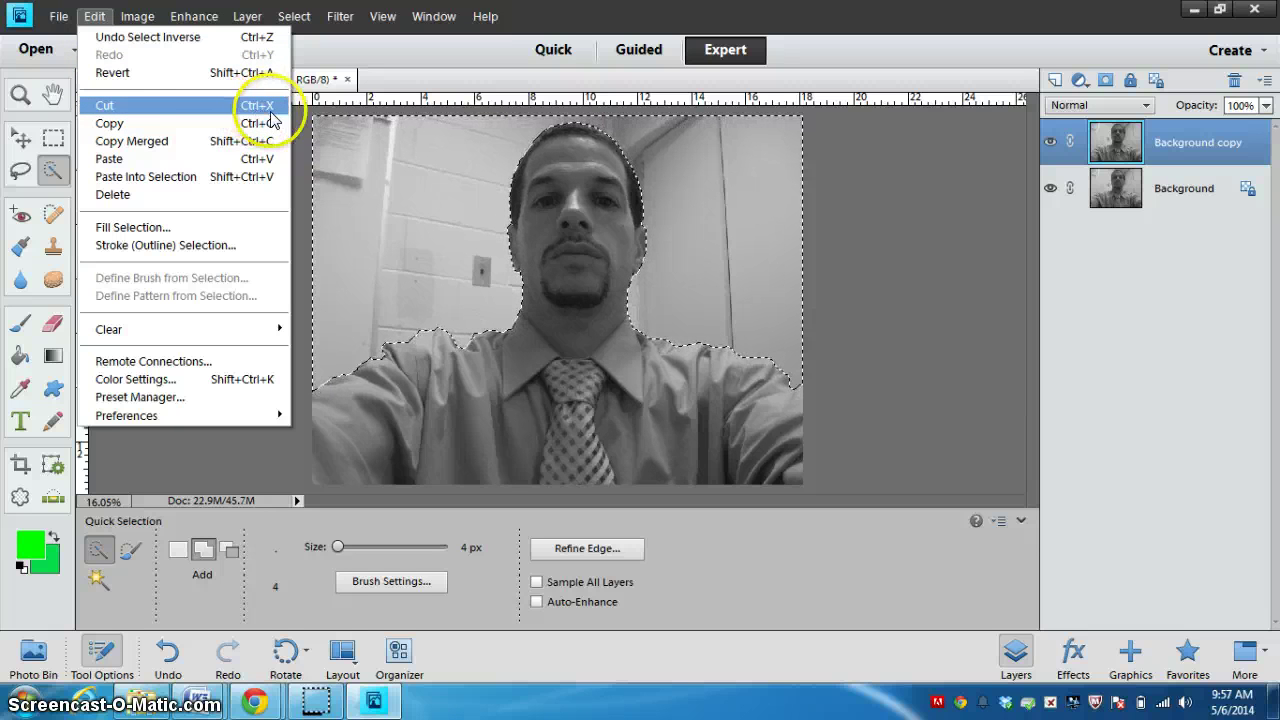
Cut the selected wall from the Background copy layer and hide the original Background layer.
left_click(131, 107)
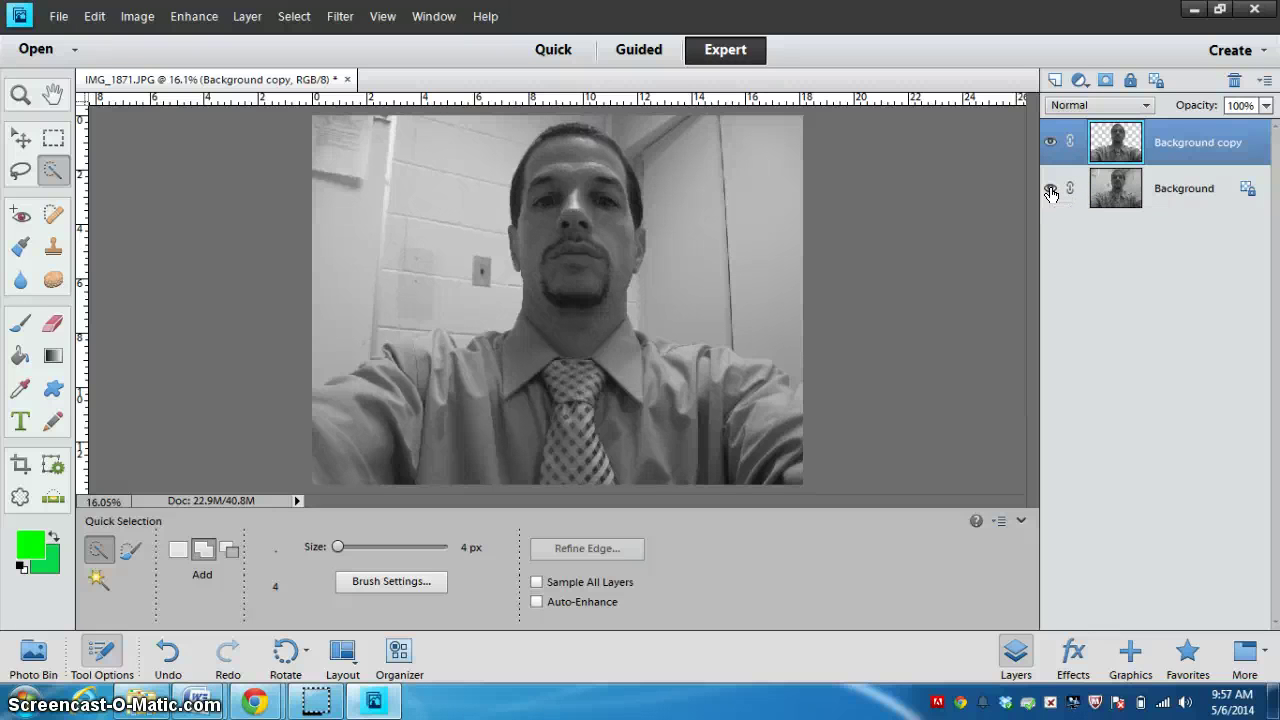
left_click(1053, 198)
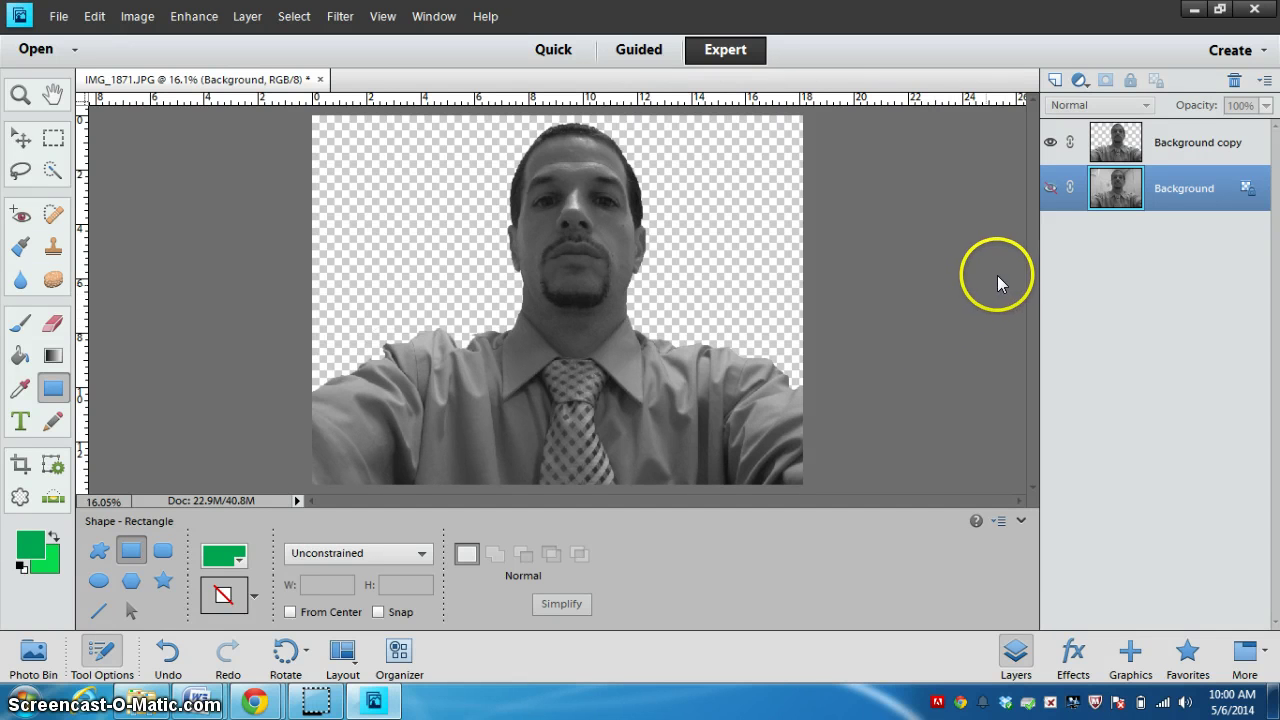
Add an empty Layer 1 below the Background copy portrait layer and make Layer 1 active.
left_click(1140, 146)
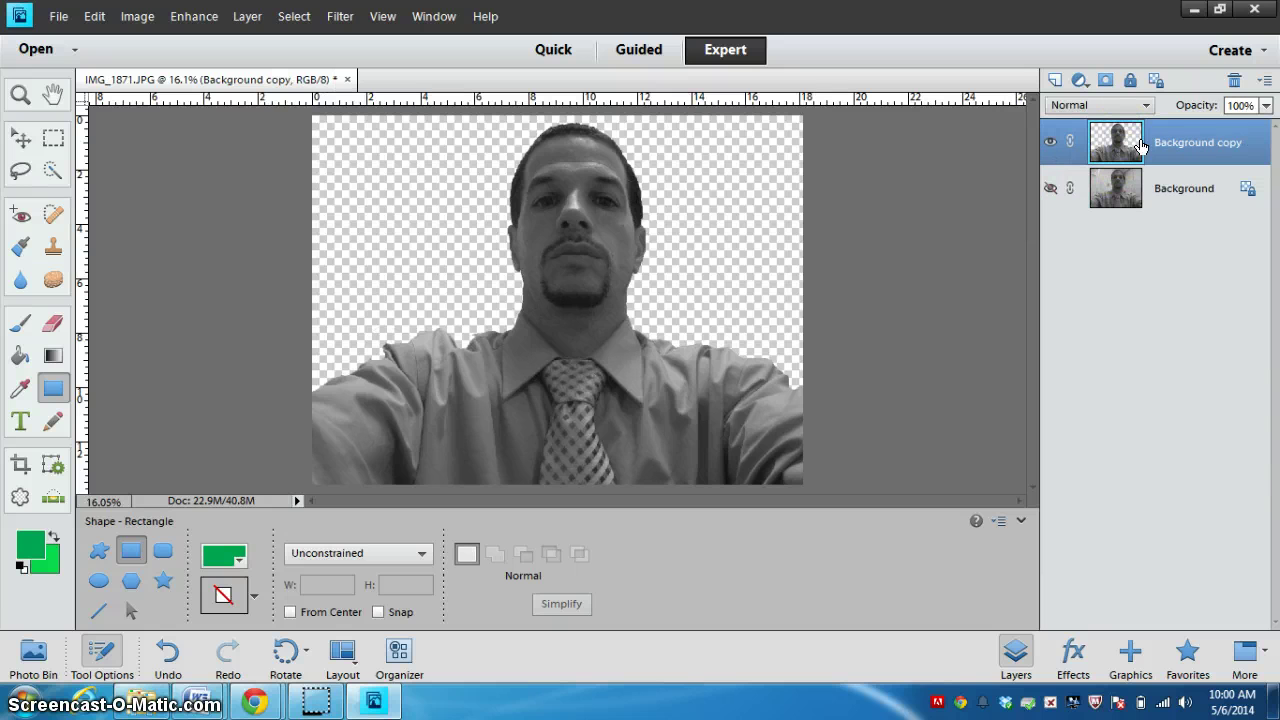
left_click(1053, 83)
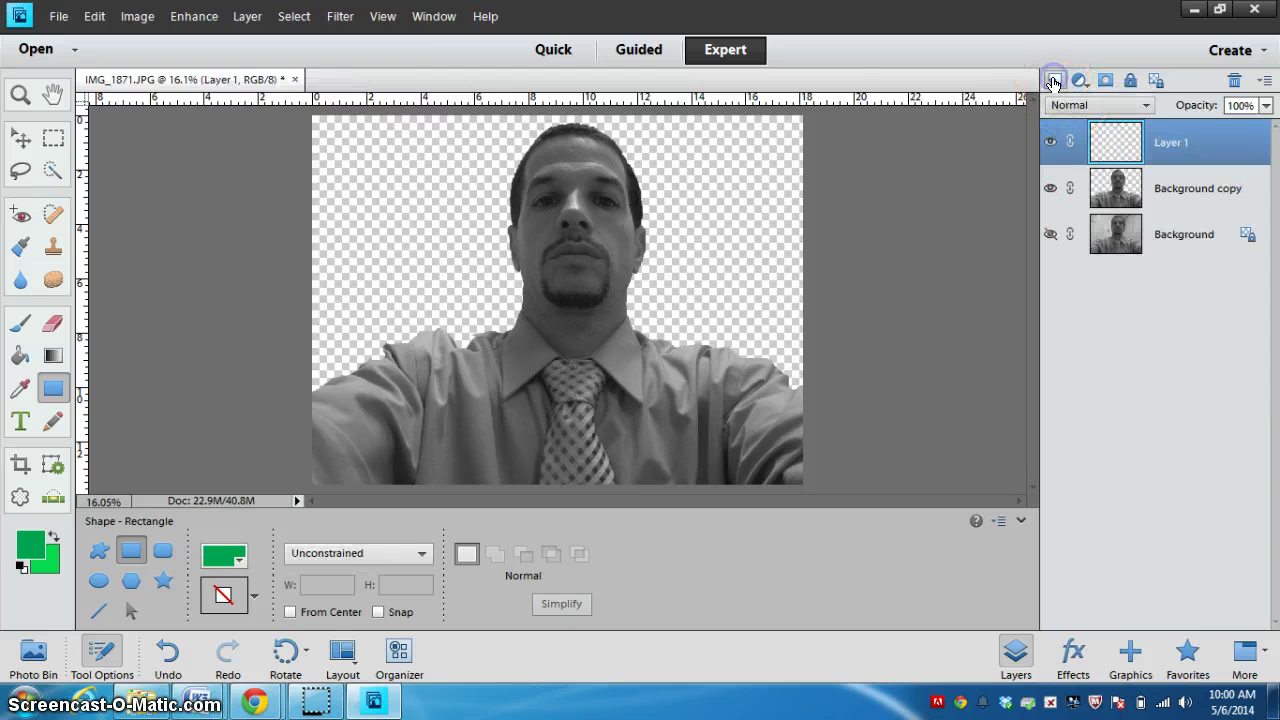
left_click(1117, 192, "ctrl")
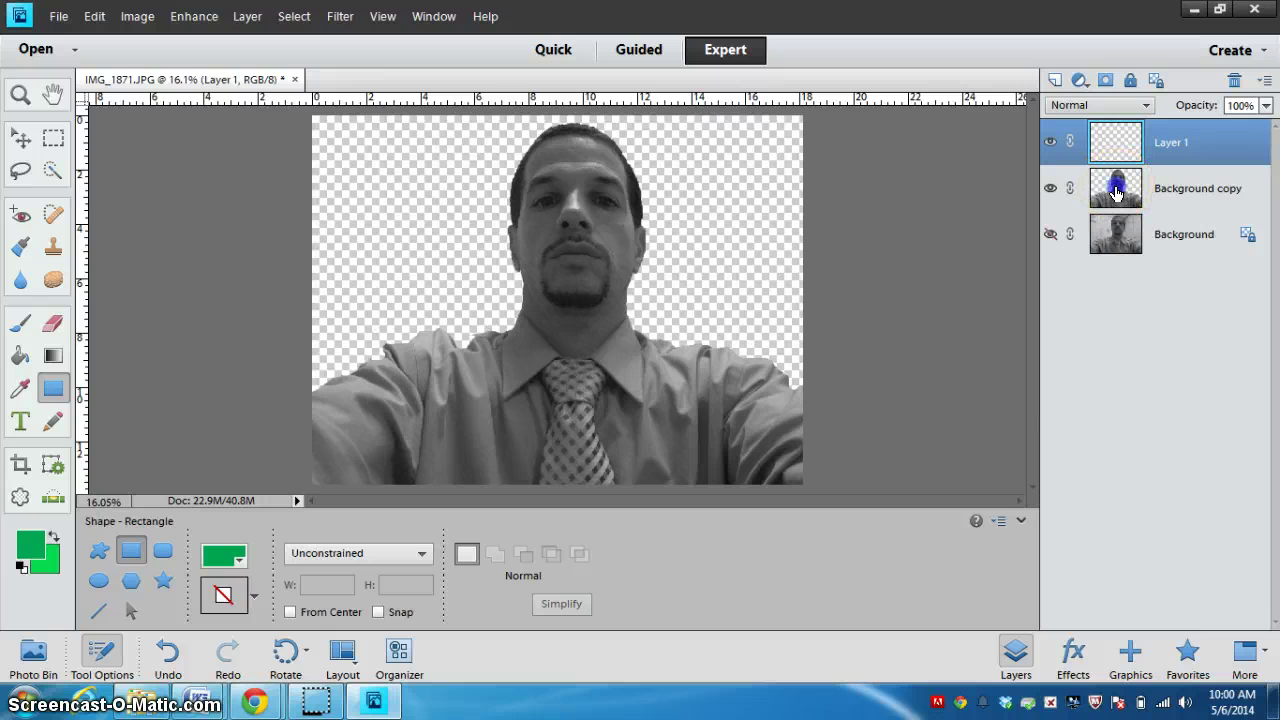
key("ctrl+]")
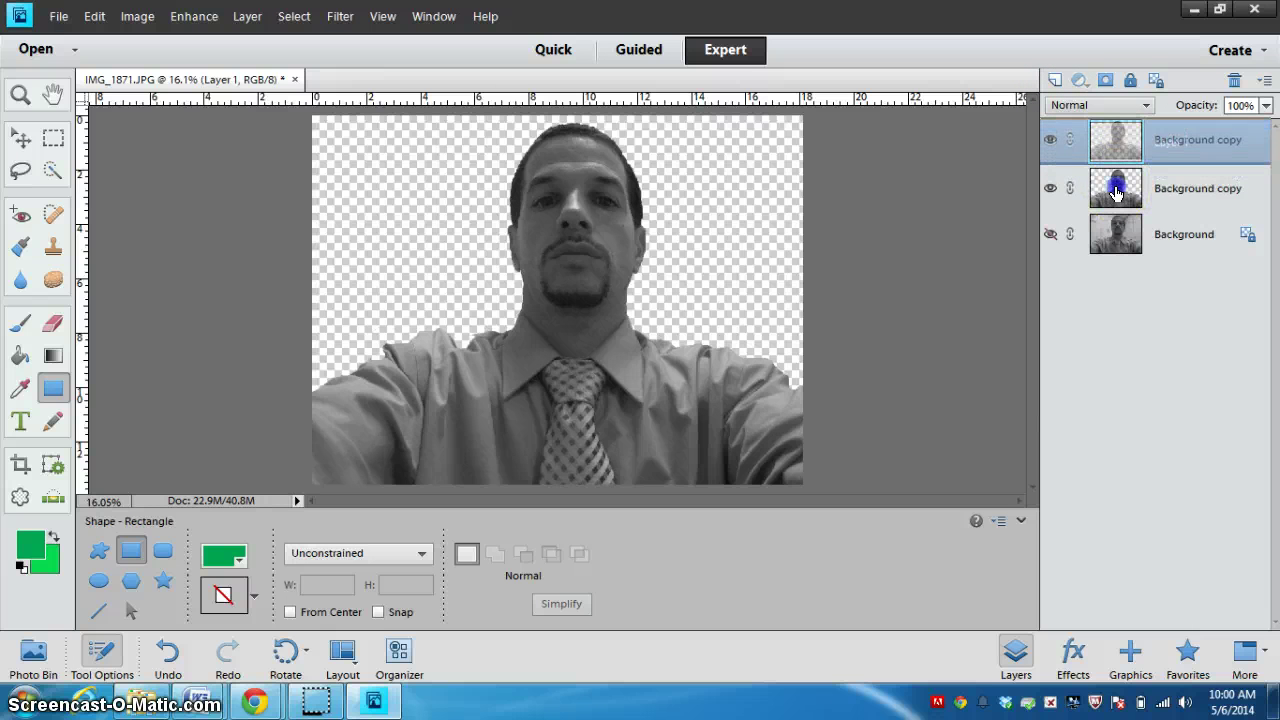
left_click_drag(1111, 133, 1113, 138)
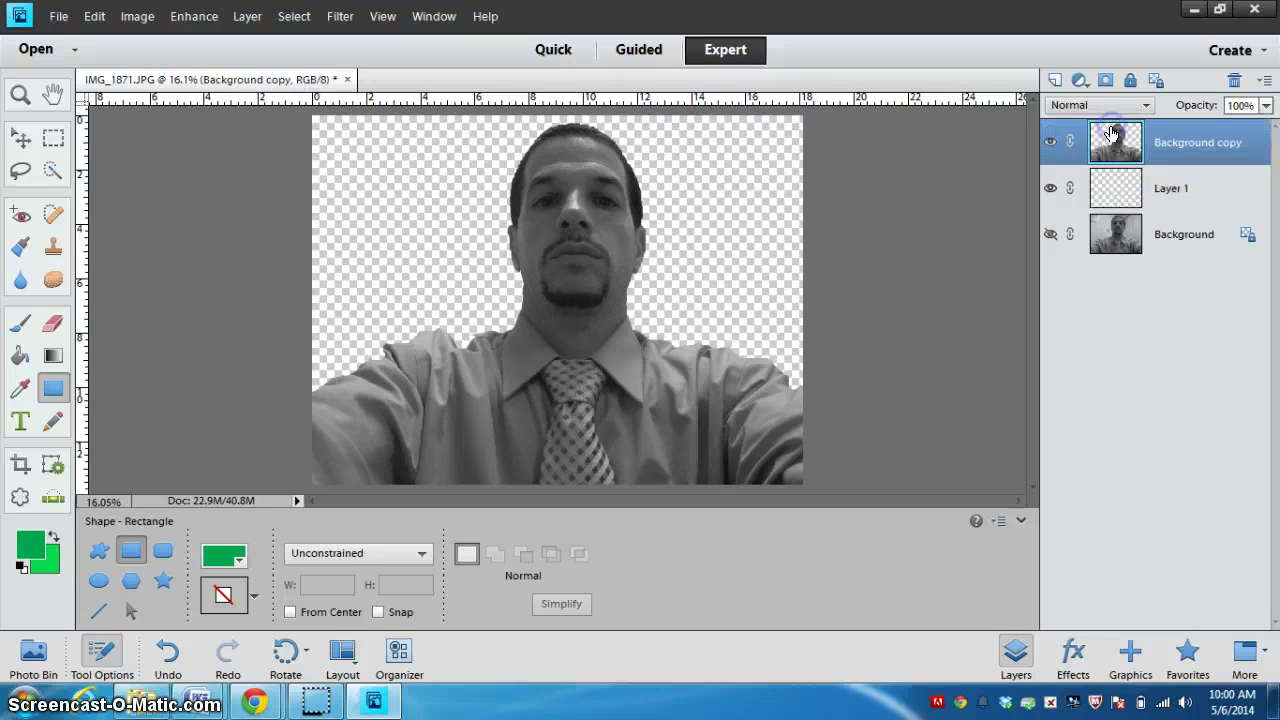
left_click(1170, 191)
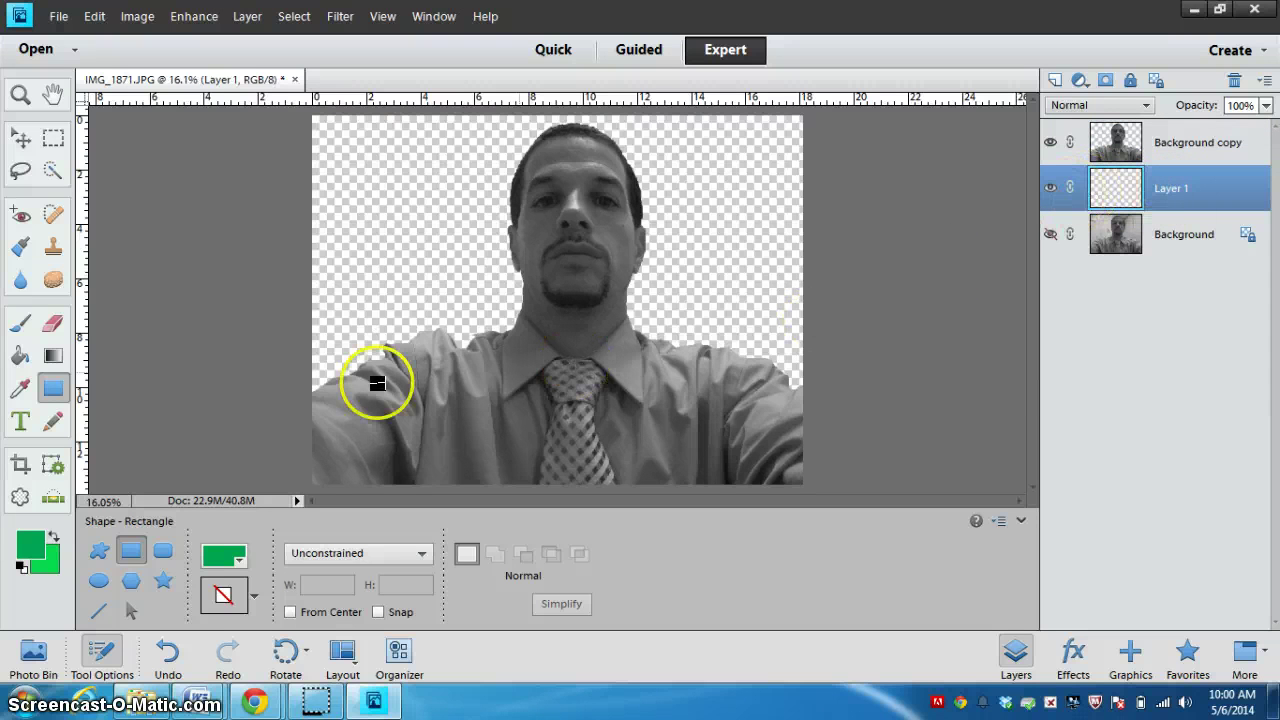
Draw a red-filled rectangle covering the whole canvas with the Rectangle shape tool.
left_click(53, 389)
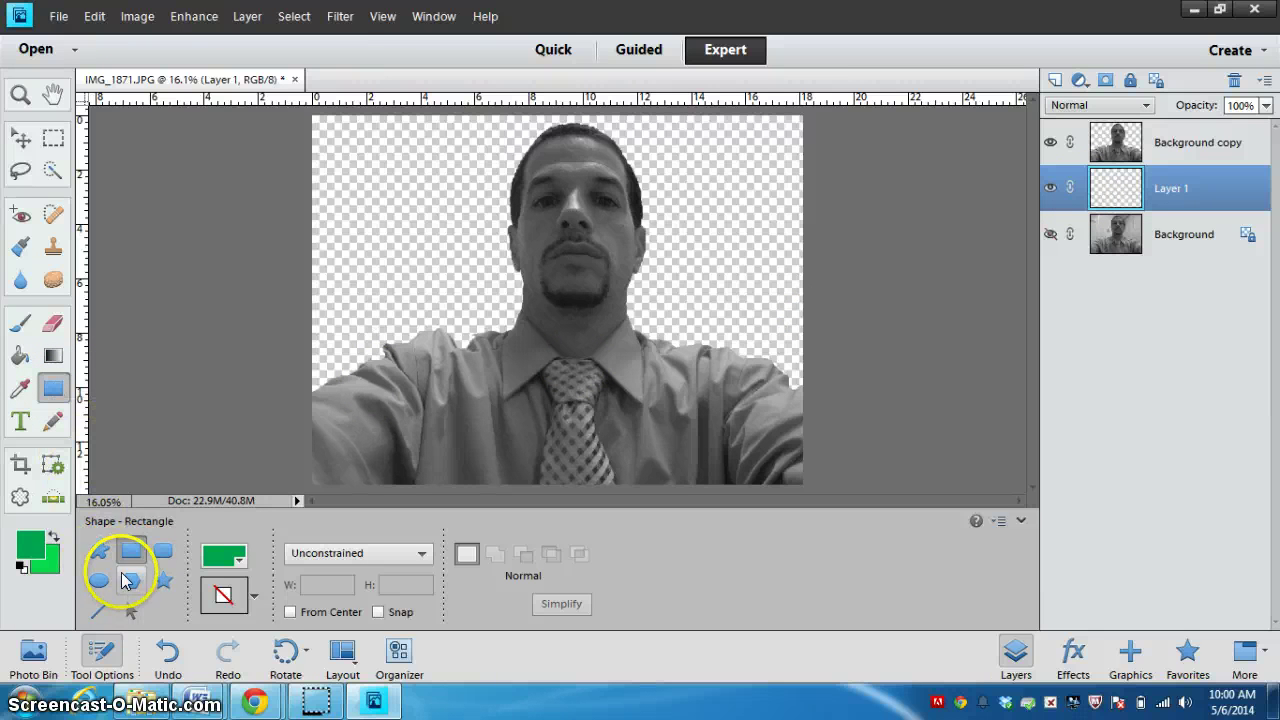
left_click(133, 555)
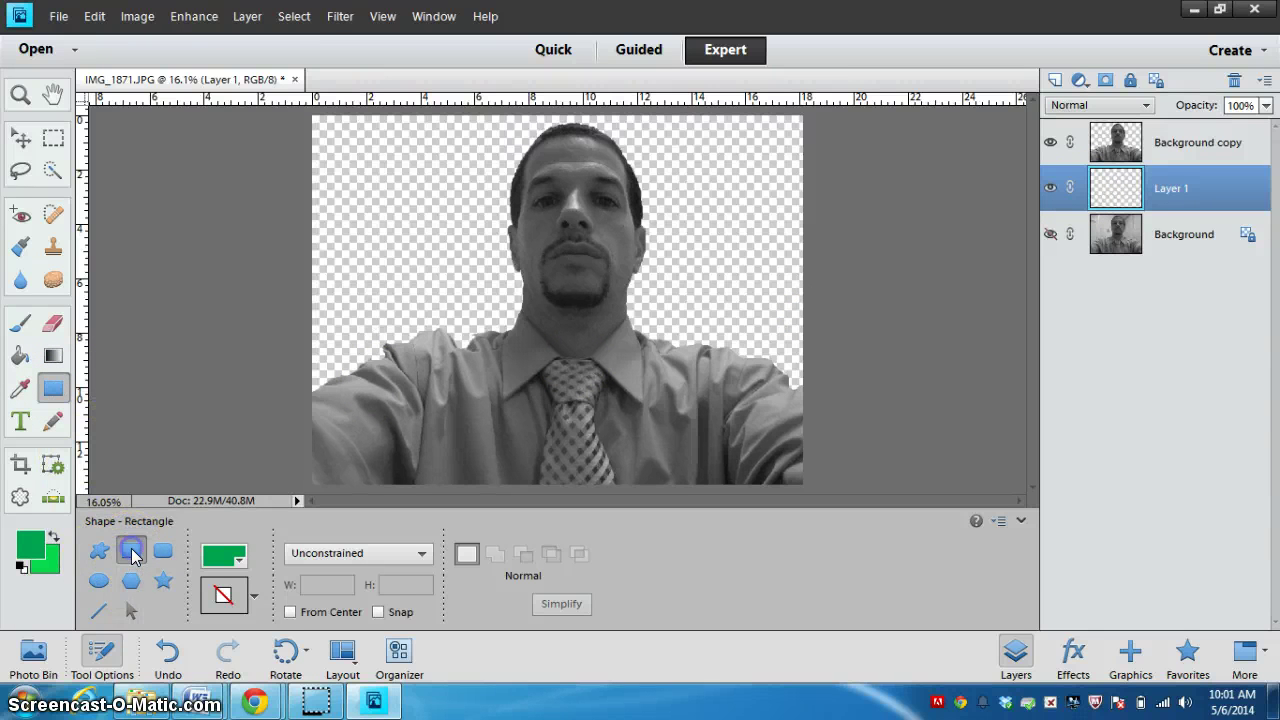
left_click(238, 559)
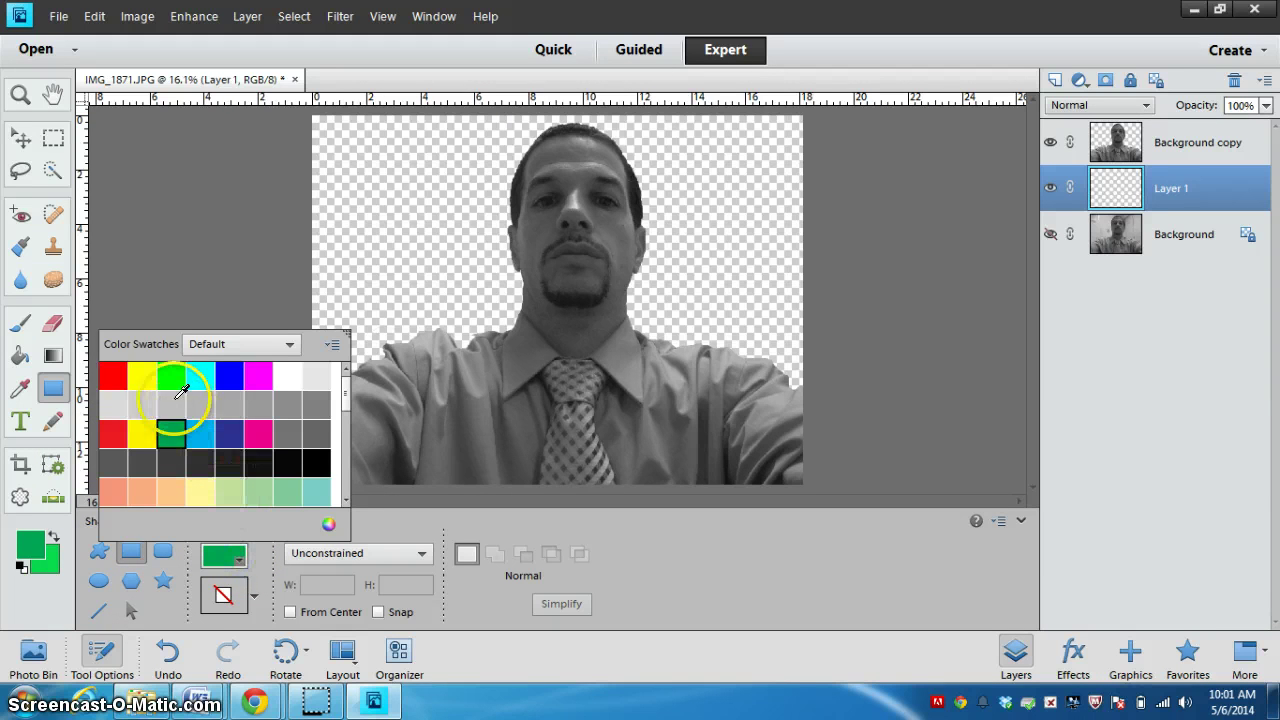
left_click(116, 376)
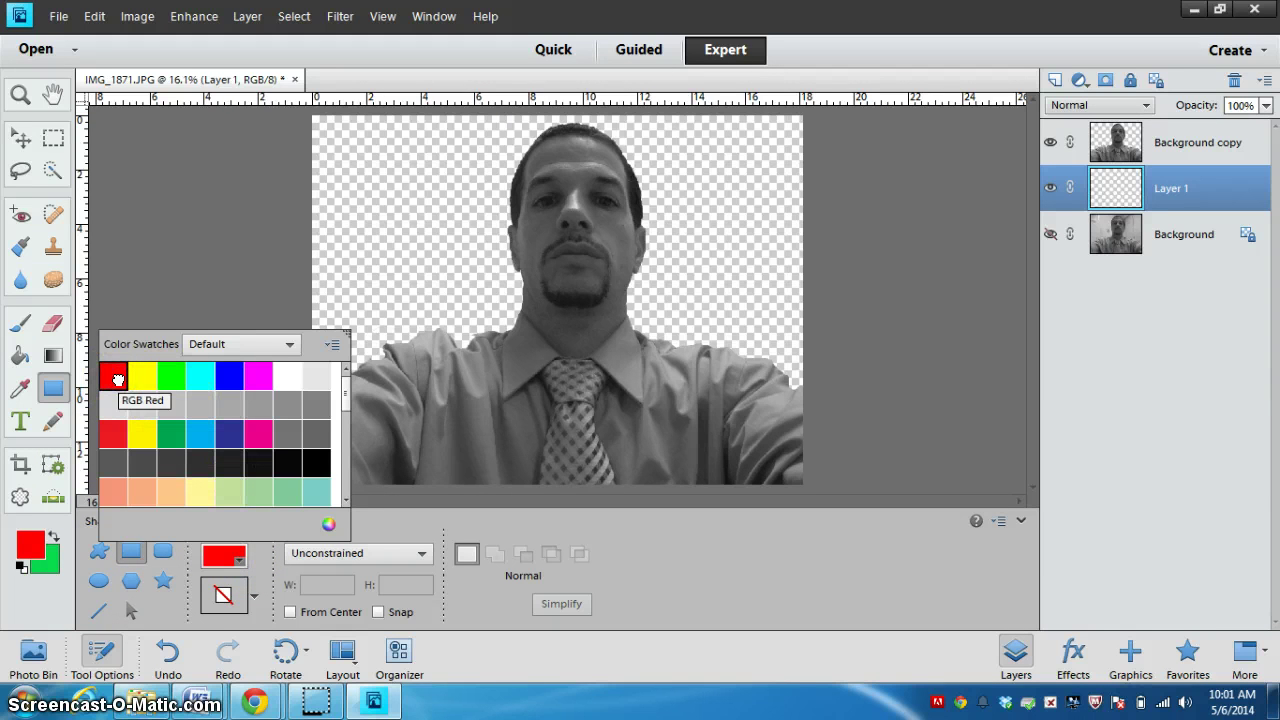
left_click(300, 111)
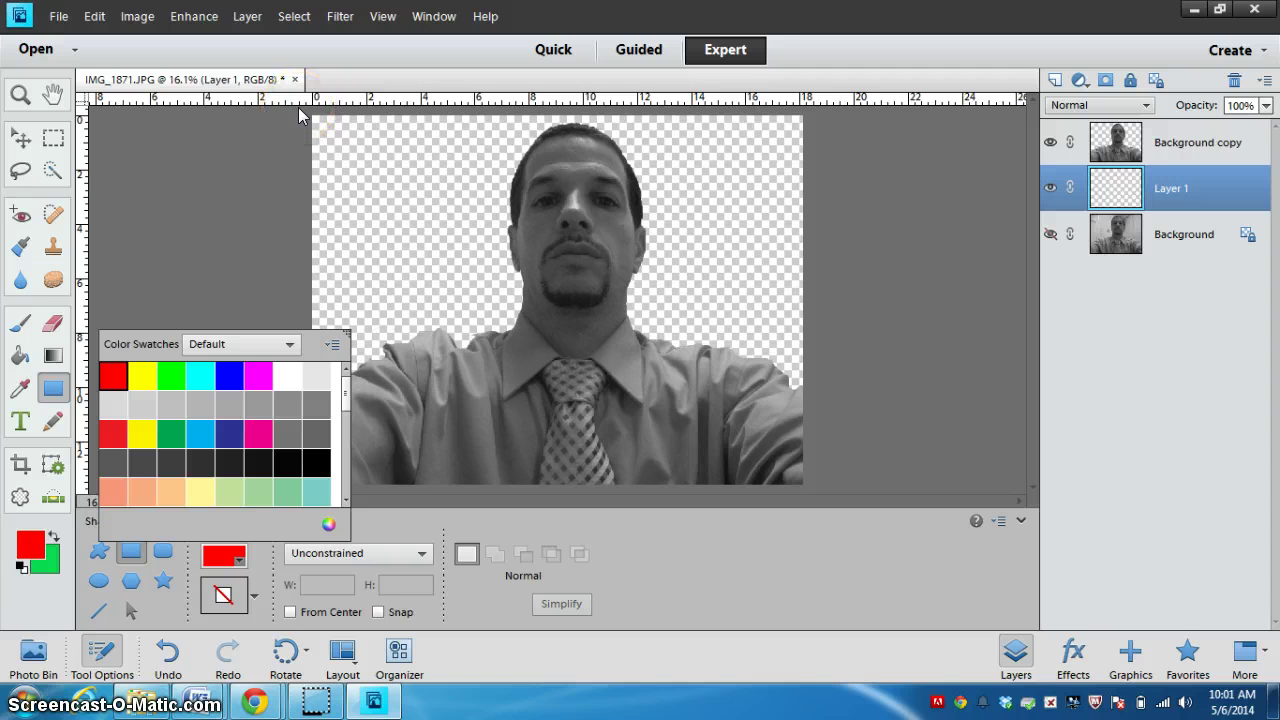
mouse_move(298, 107)
left_mouse_down()
mouse_move(400, 183)
mouse_move(631, 429)
mouse_move(723, 486)
mouse_move(809, 514)
mouse_move(826, 490)
left_mouse_up()
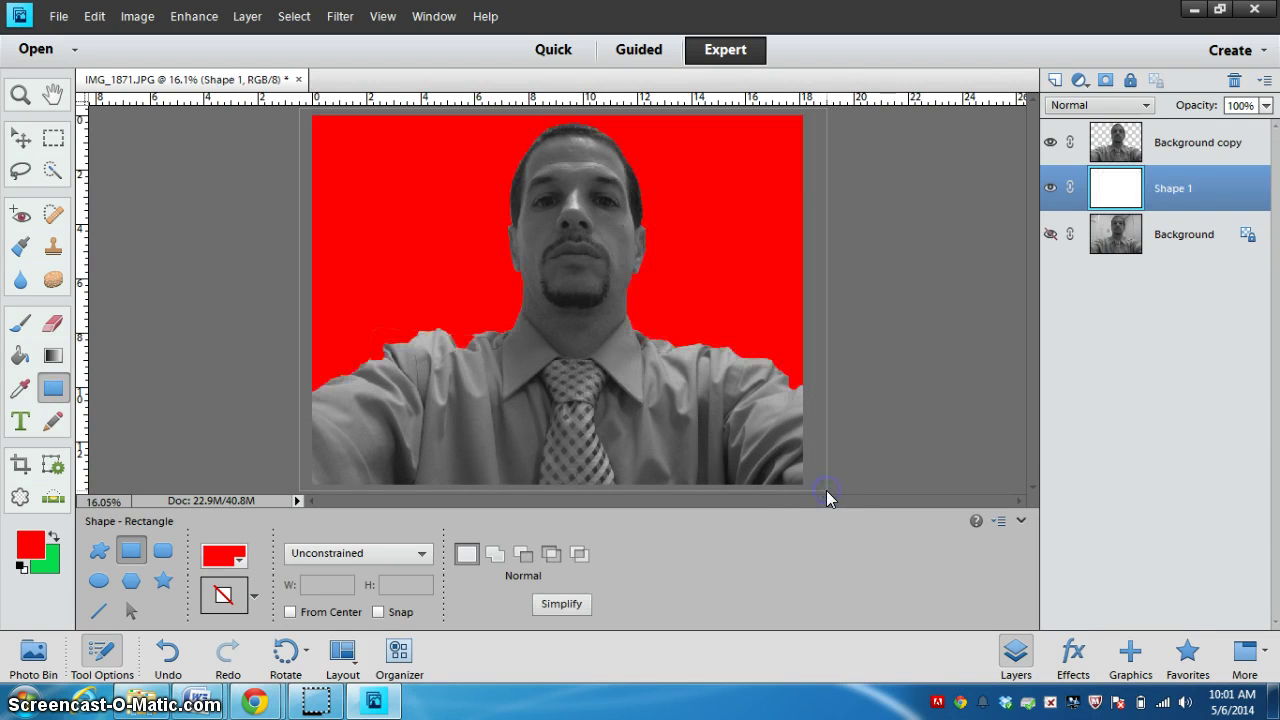
Try several fill swatches on the rectangle, settling on bright yellow.
left_click(240, 566)
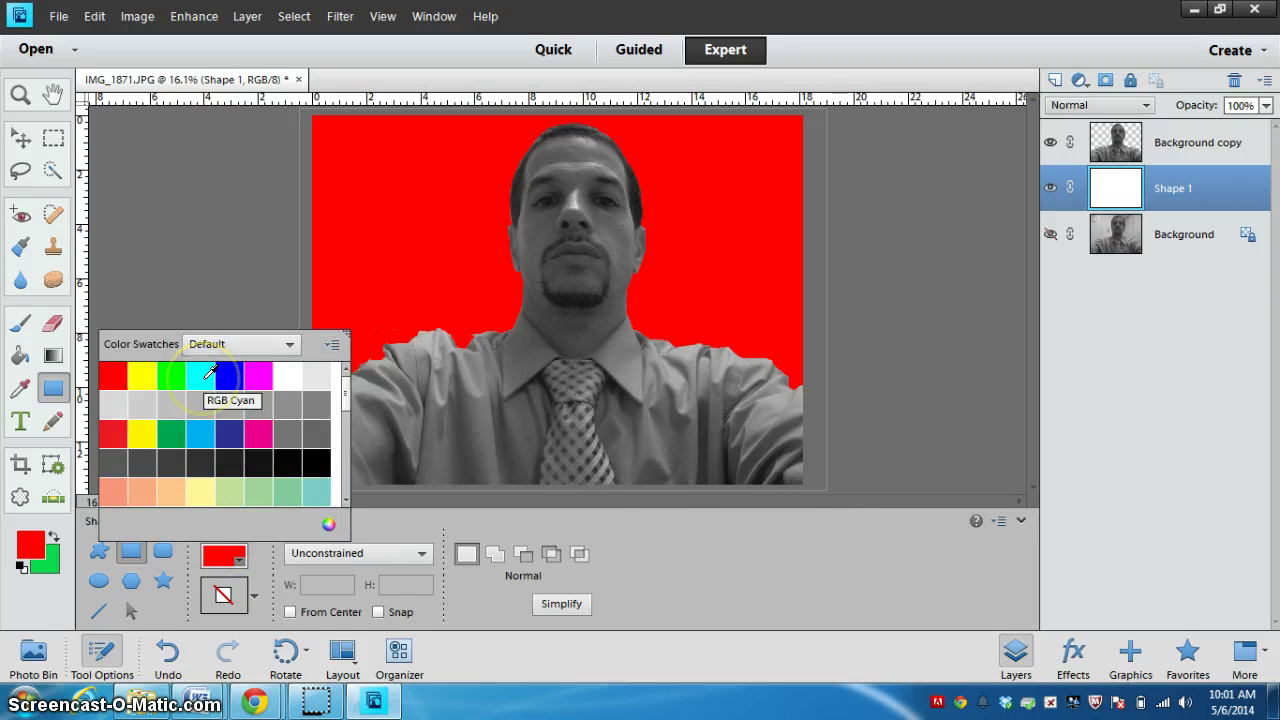
left_click(210, 372)
left_click(238, 558)
left_click(242, 562)
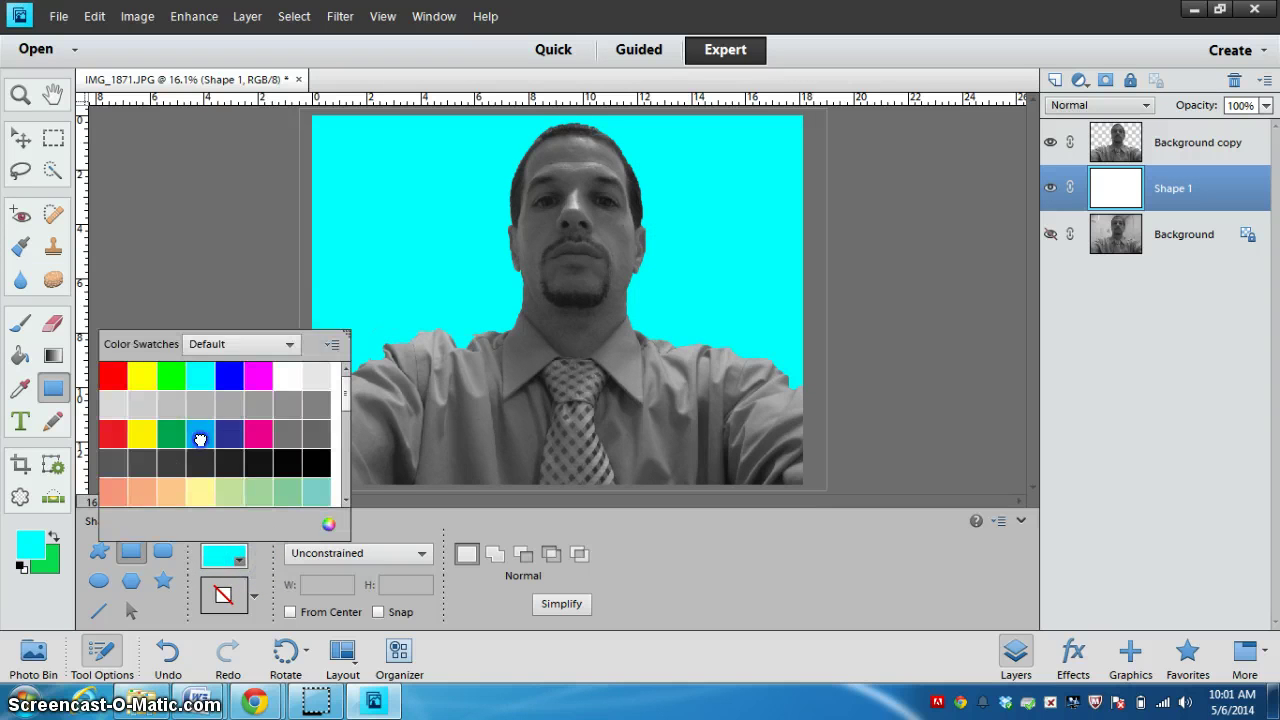
left_click(200, 432)
left_click(171, 431)
left_click(171, 405)
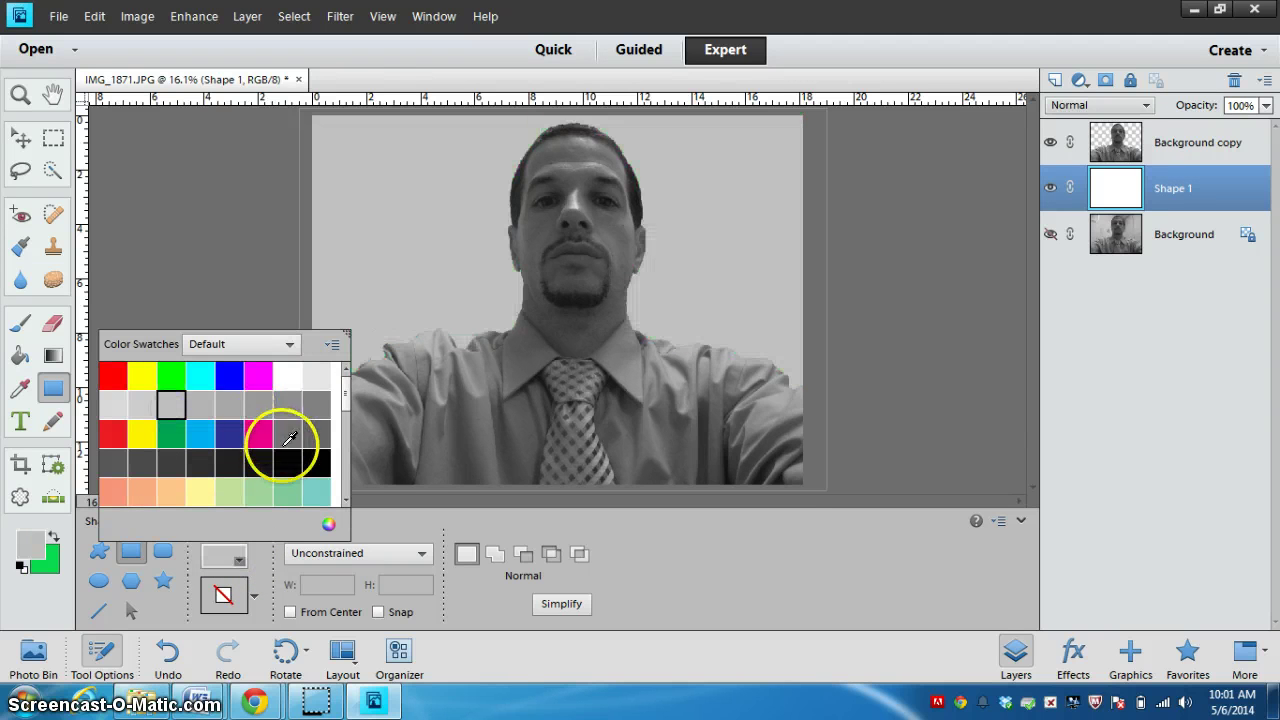
left_click(258, 432)
left_click(290, 484)
left_click(229, 490)
left_click(198, 490)
left_click(165, 491)
left_click(142, 490)
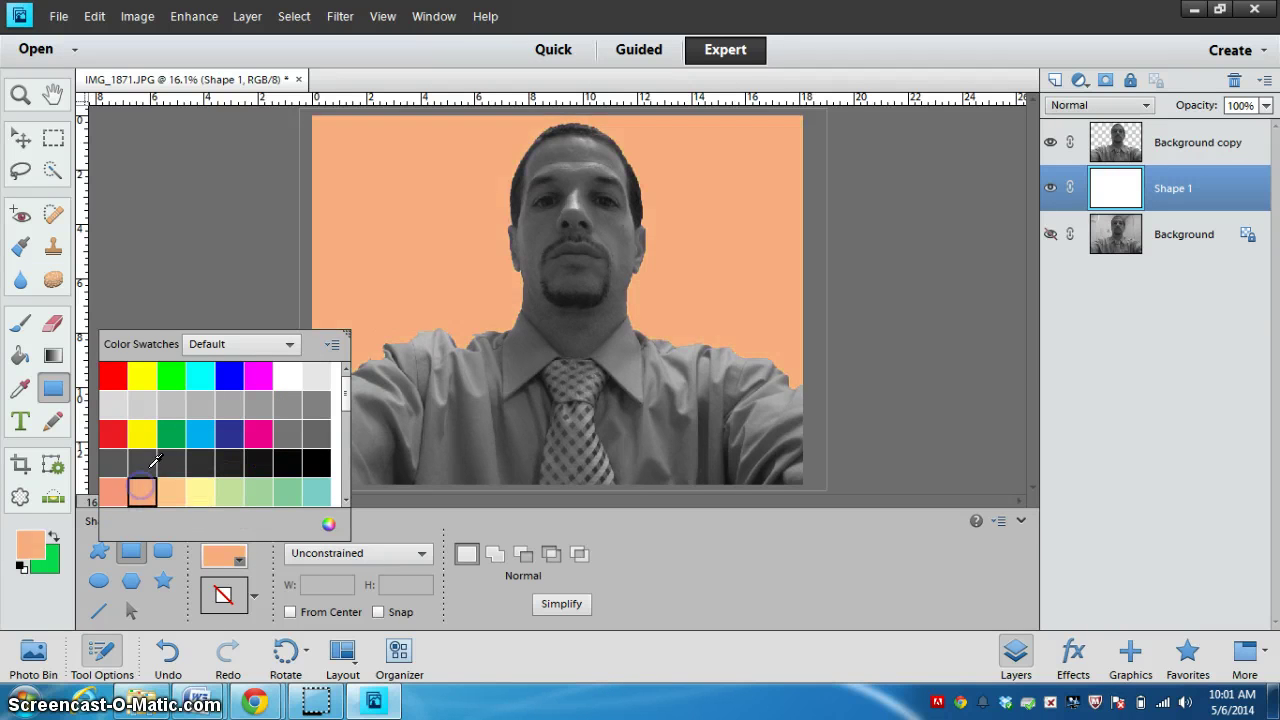
left_click(142, 432)
left_click(148, 374)
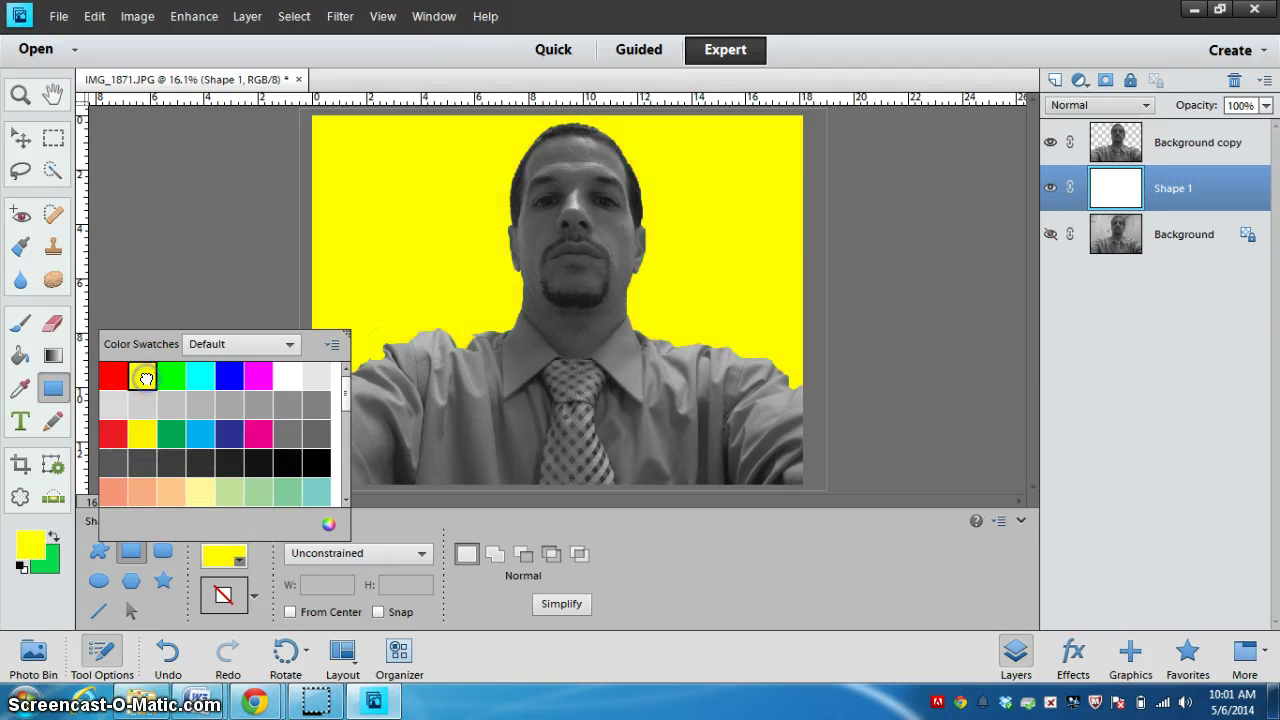
Hide the yellow Shape 1 layer and place the beach photo into the document.
left_click(1050, 189)
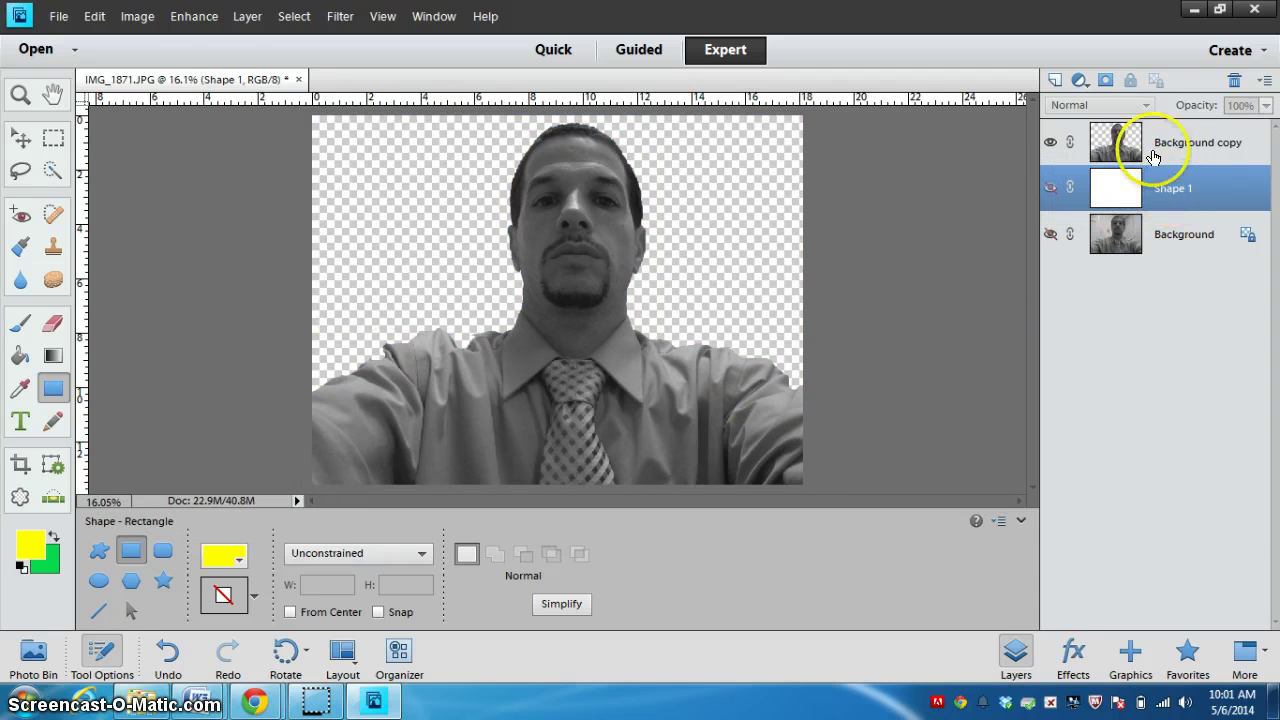
left_click(58, 16)
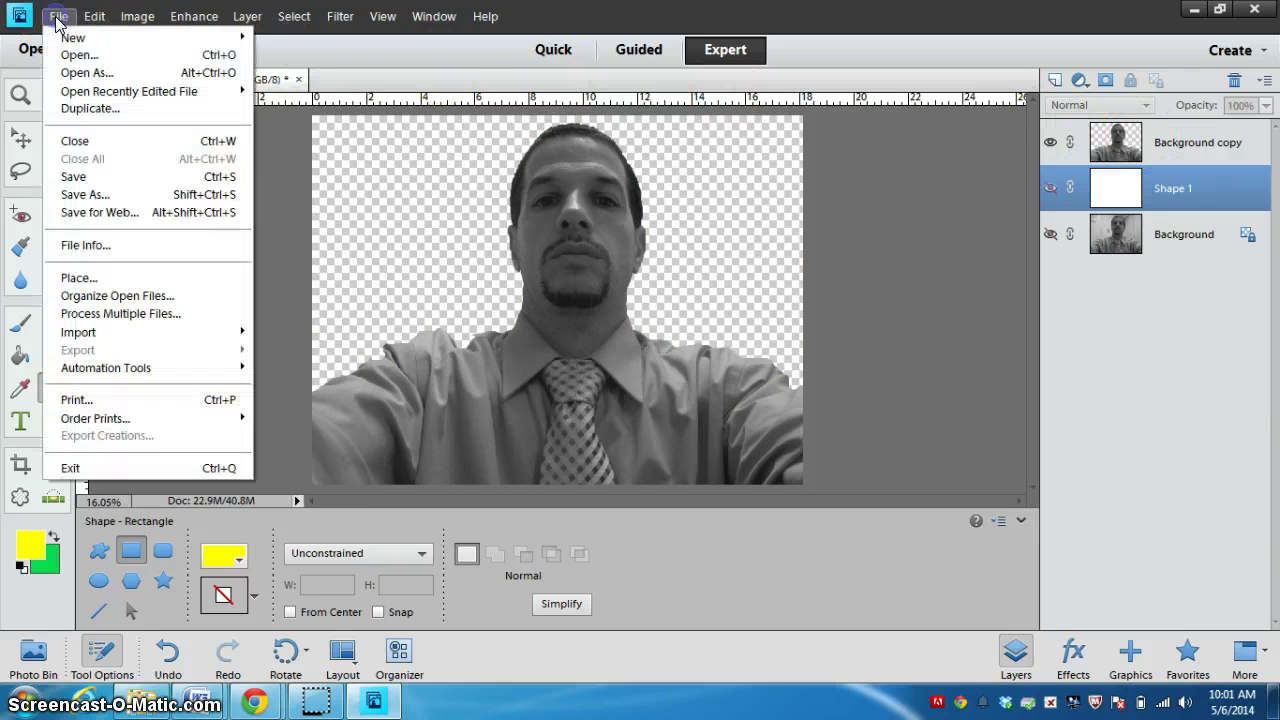
left_click(78, 277)
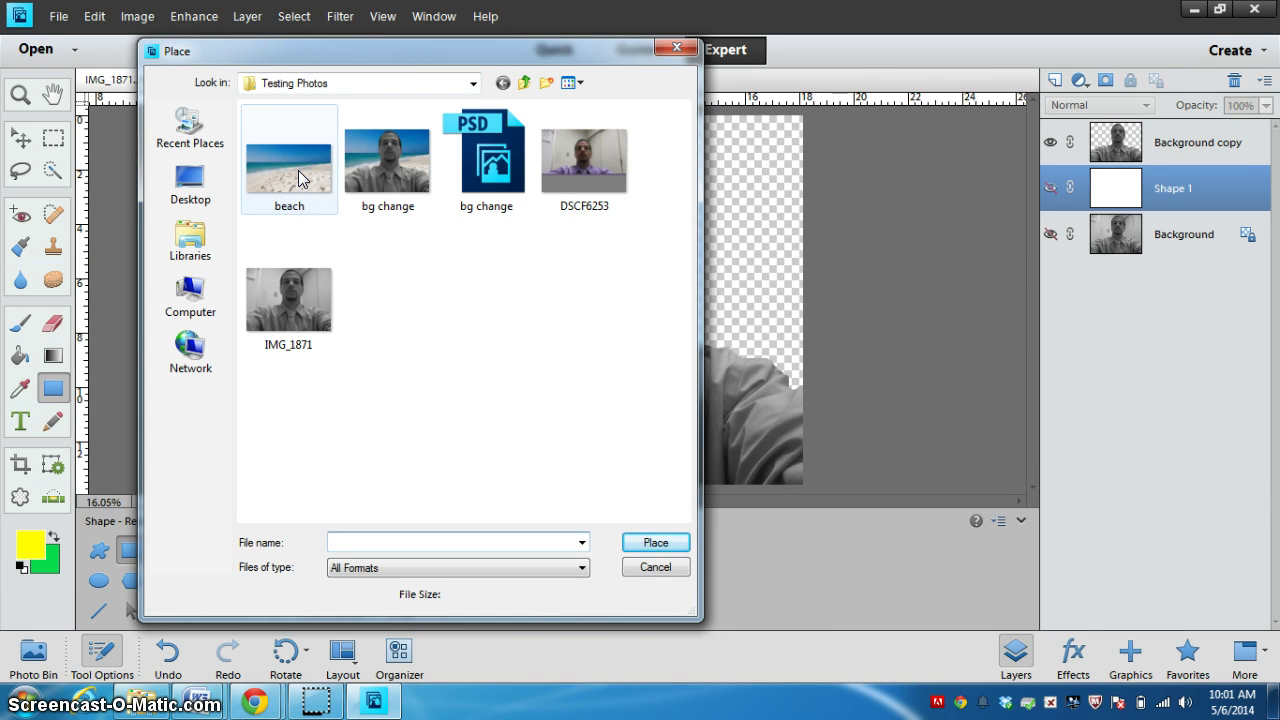
double_click(298, 170)
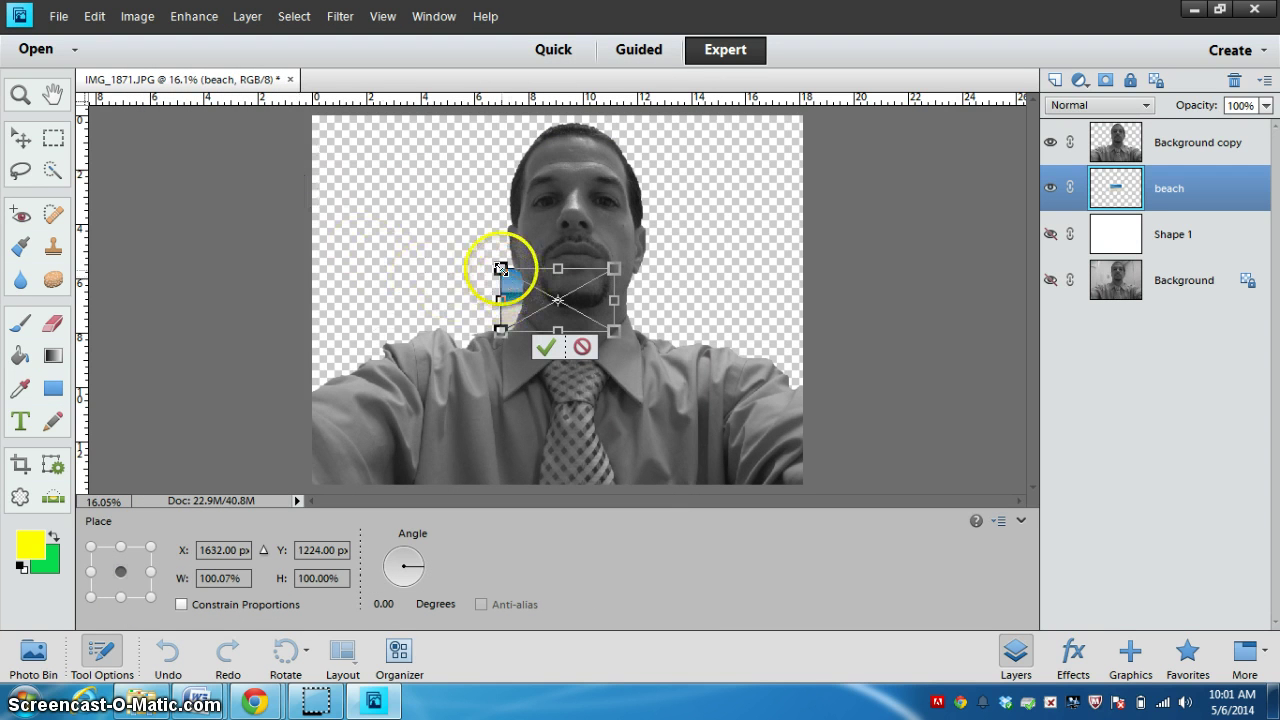
Stretch the placed beach photo to fill the entire canvas and commit it.
left_click_drag(501, 269, 340, 135)
left_click_drag(614, 327, 729, 331)
left_click_drag(701, 416, 743, 451)
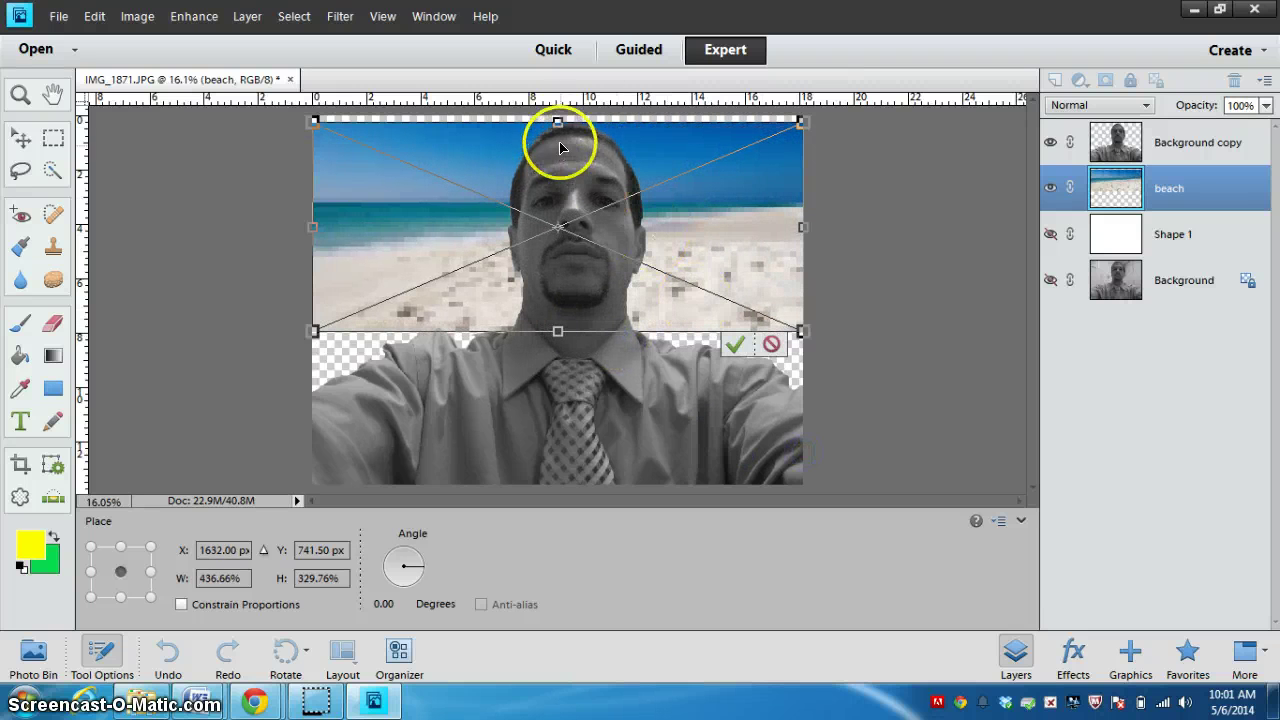
left_click_drag(560, 121, 560, 116)
left_click_drag(558, 331, 557, 484)
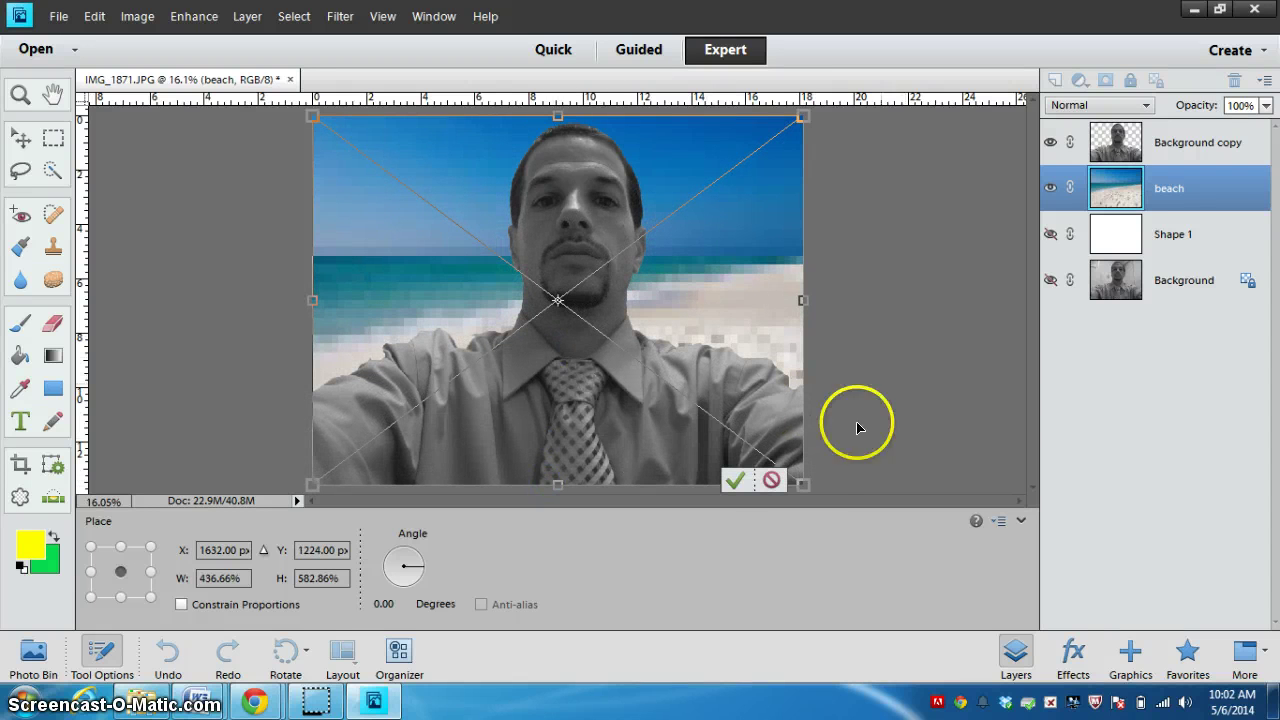
left_click(736, 482)
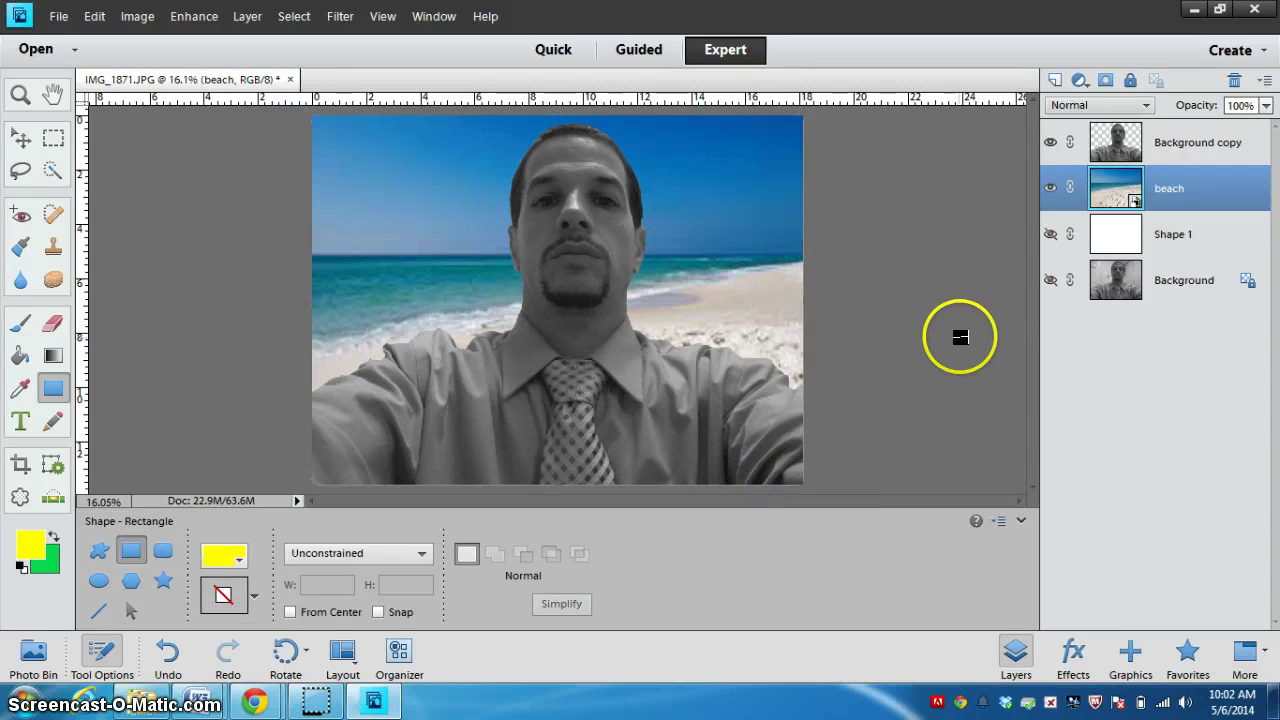